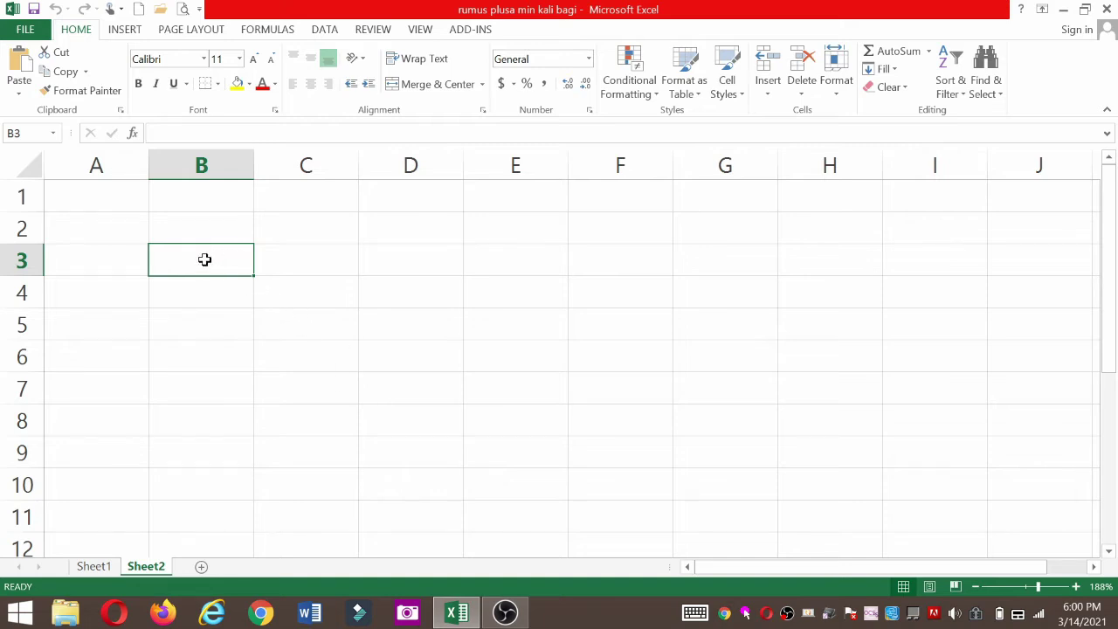
# Apply all borders to the range B3:F8 to form the table grid
pyautogui.moveTo(233, 266); pyautogui.dragTo(627, 259)
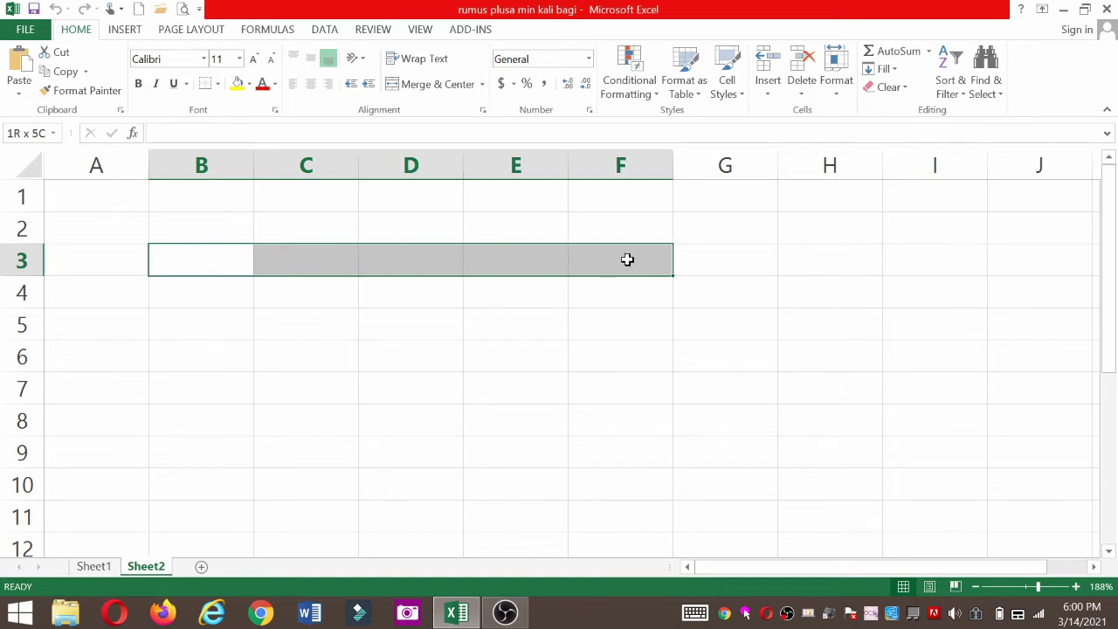
pyautogui.moveTo(627, 259); pyautogui.dragTo(645, 425)
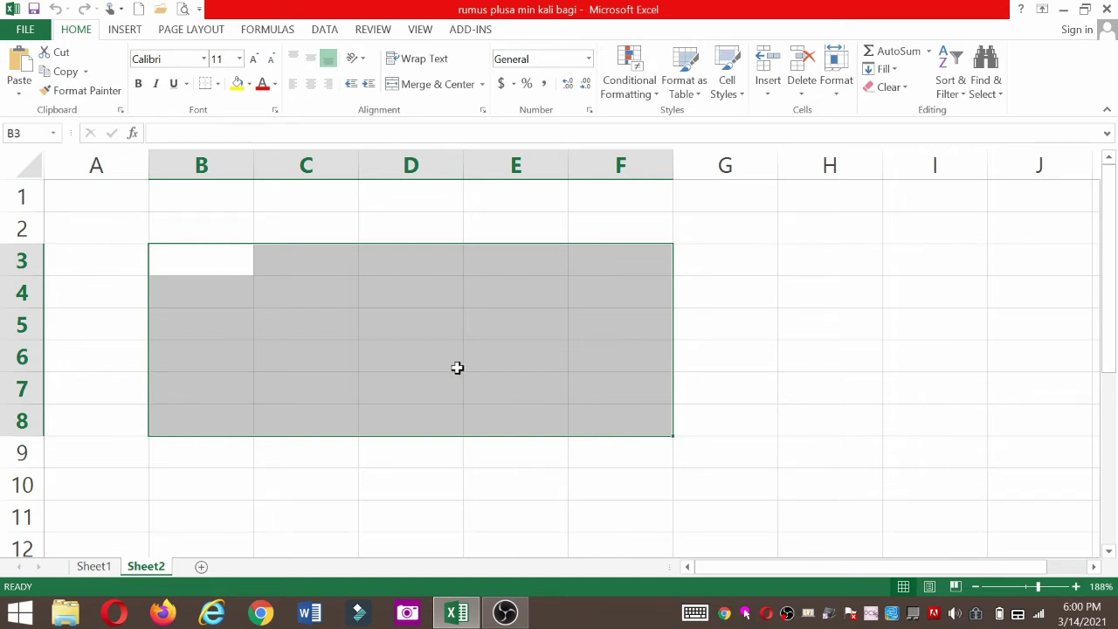
pyautogui.click(217, 84)
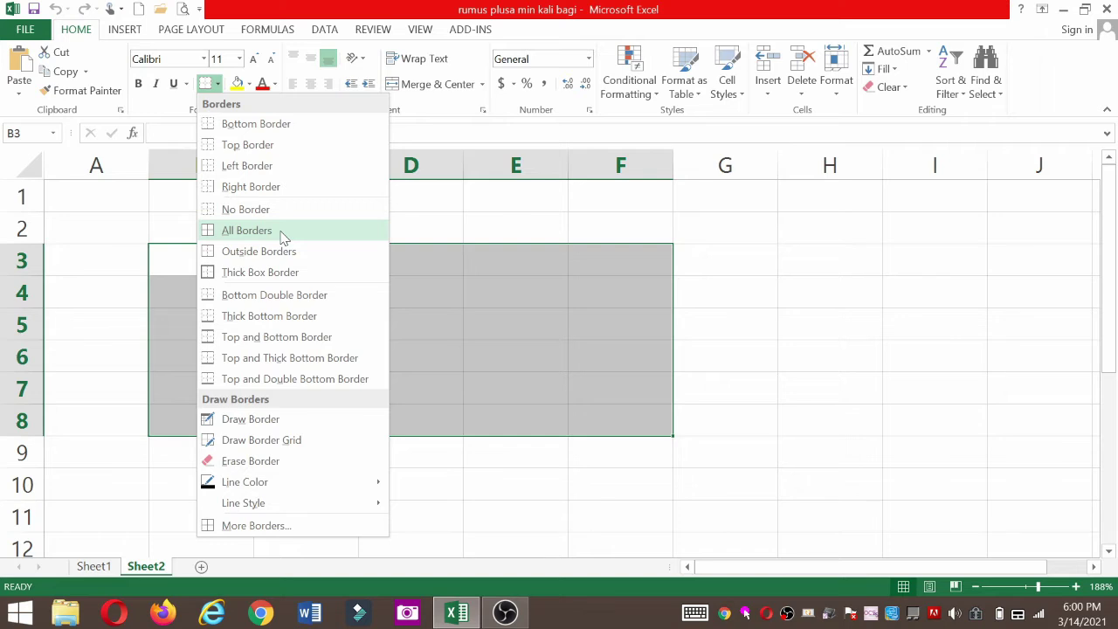
pyautogui.click(282, 232)
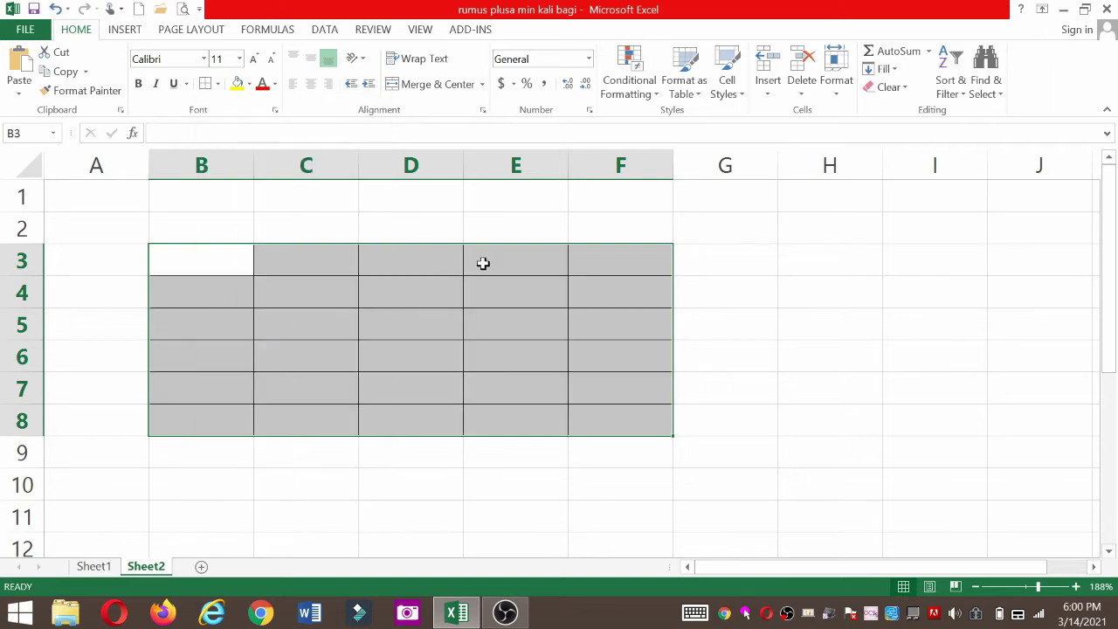
pyautogui.click(430, 316)
pyautogui.moveTo(216, 261); pyautogui.dragTo(607, 428)
# Fill the header row B3:F3 with green and the cells B4:B8 with dark green
pyautogui.click(206, 262)
pyautogui.moveTo(200, 263); pyautogui.dragTo(614, 259)
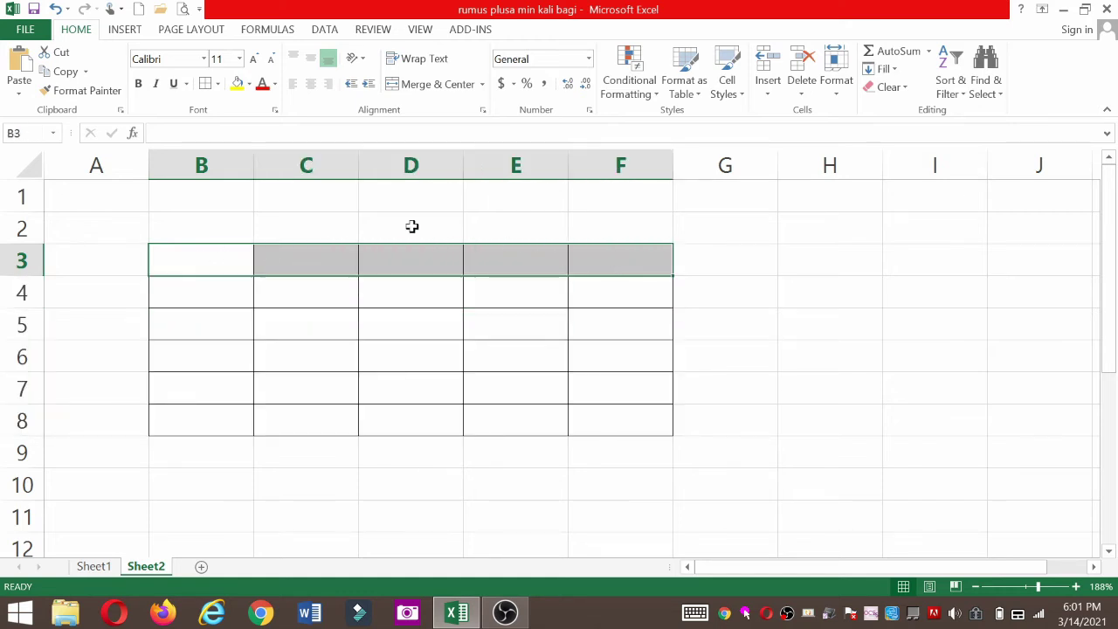
pyautogui.click(250, 85)
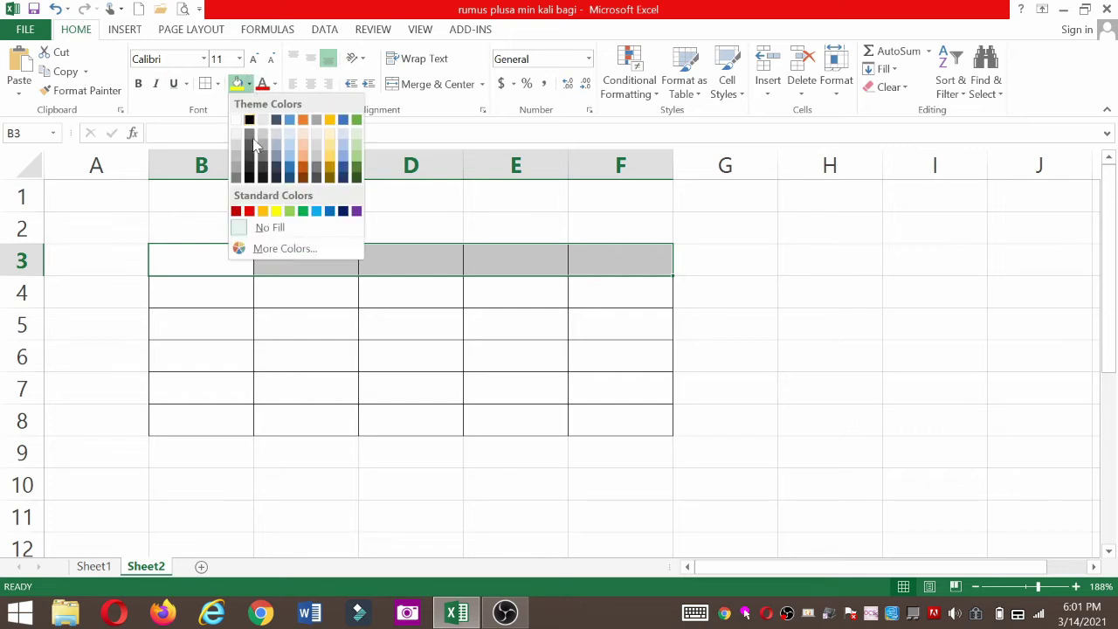
pyautogui.click(356, 120)
pyautogui.moveTo(200, 288); pyautogui.dragTo(201, 423)
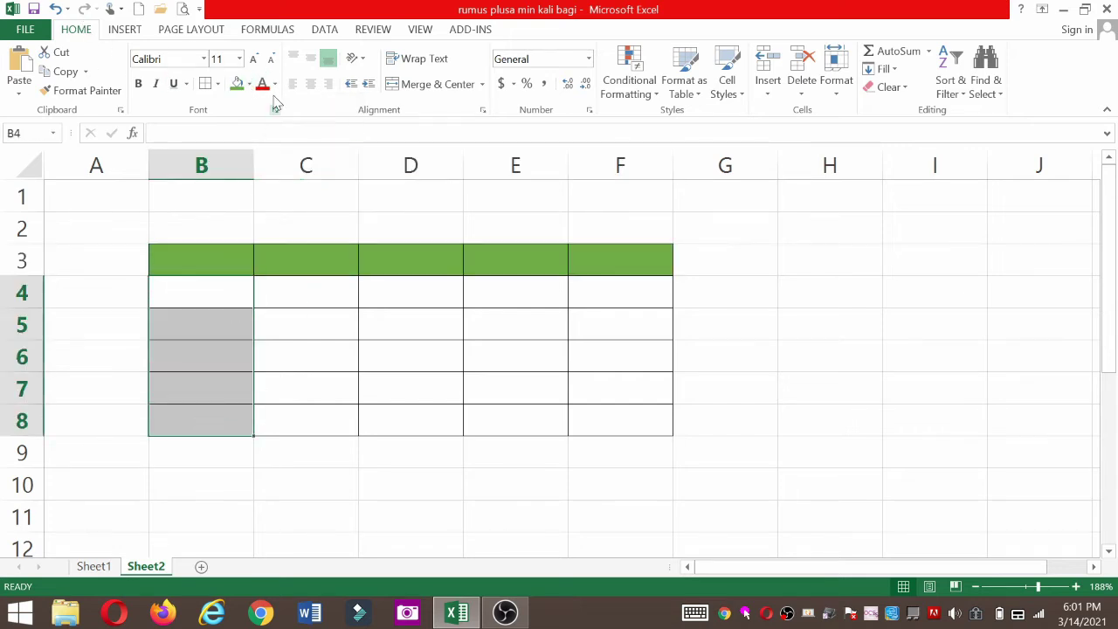
pyautogui.click(250, 85)
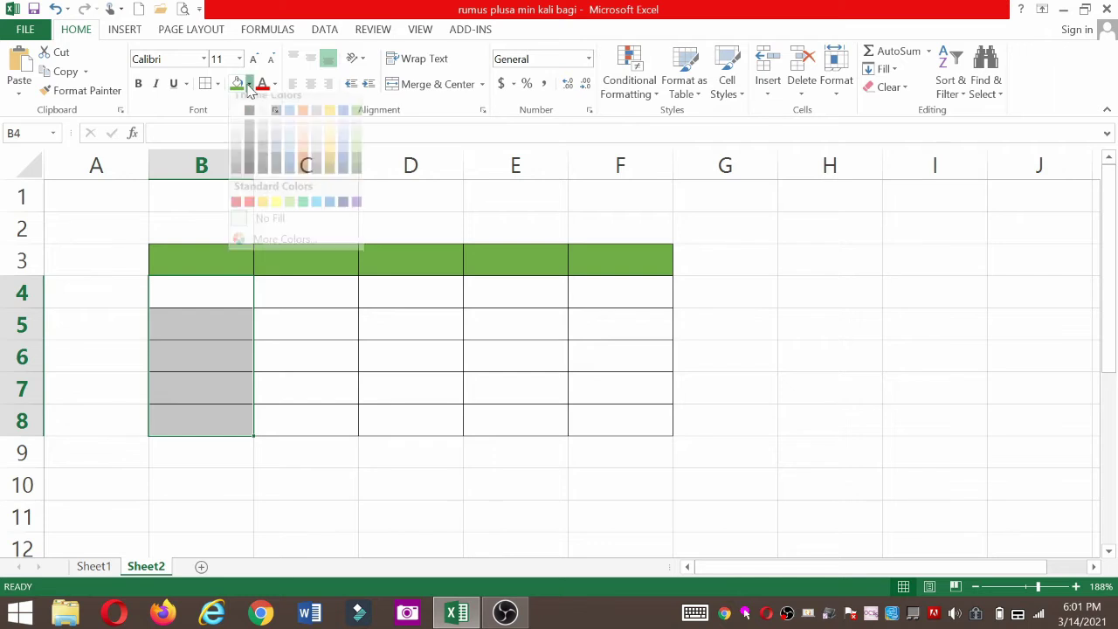
pyautogui.click(355, 164)
# Fill the first table column B3:B8 and the header cells C3:F3 with standard light green
pyautogui.click(237, 254)
pyautogui.moveTo(239, 252); pyautogui.dragTo(227, 427)
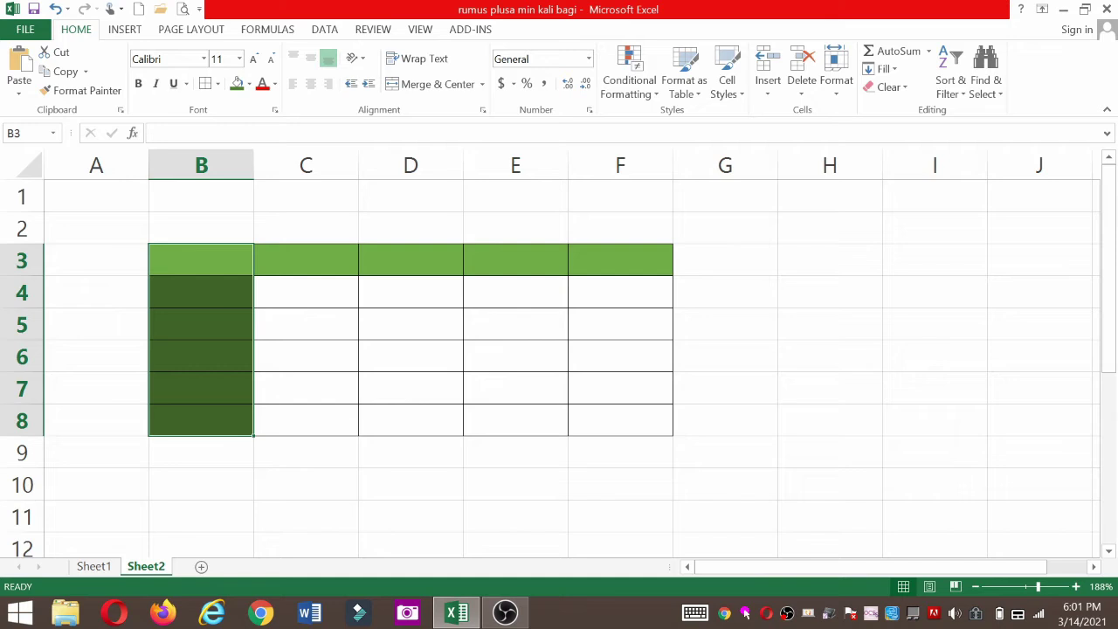
pyautogui.click(249, 84)
pyautogui.click(294, 215)
pyautogui.moveTo(267, 262); pyautogui.dragTo(646, 260)
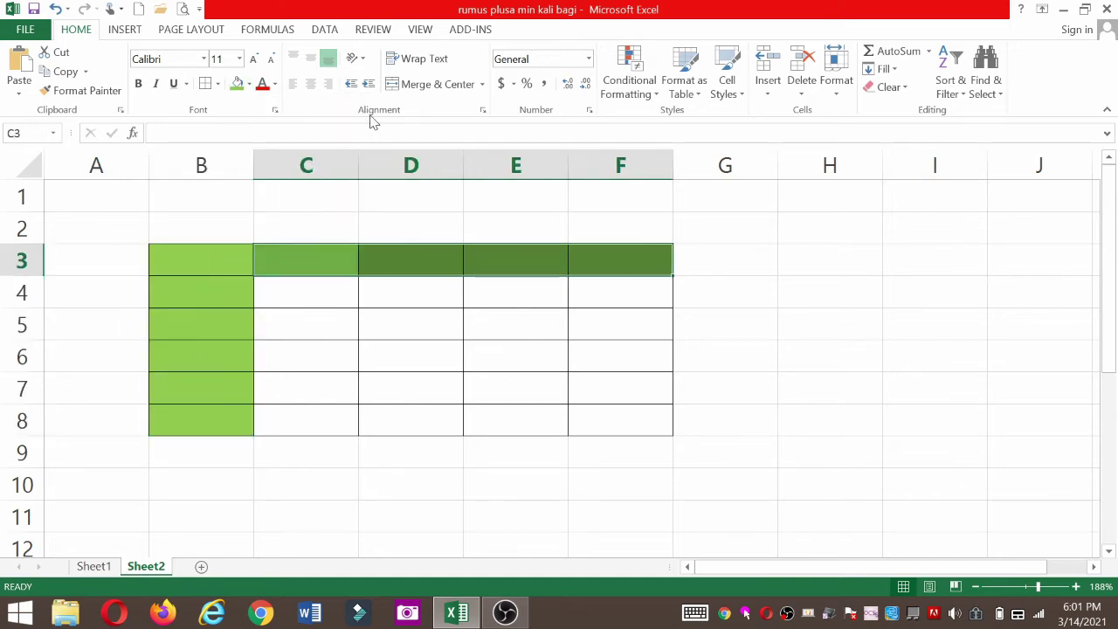
pyautogui.click(237, 84)
# Fill the table body C4:F8 with a pale green theme color
pyautogui.moveTo(292, 292); pyautogui.dragTo(628, 425)
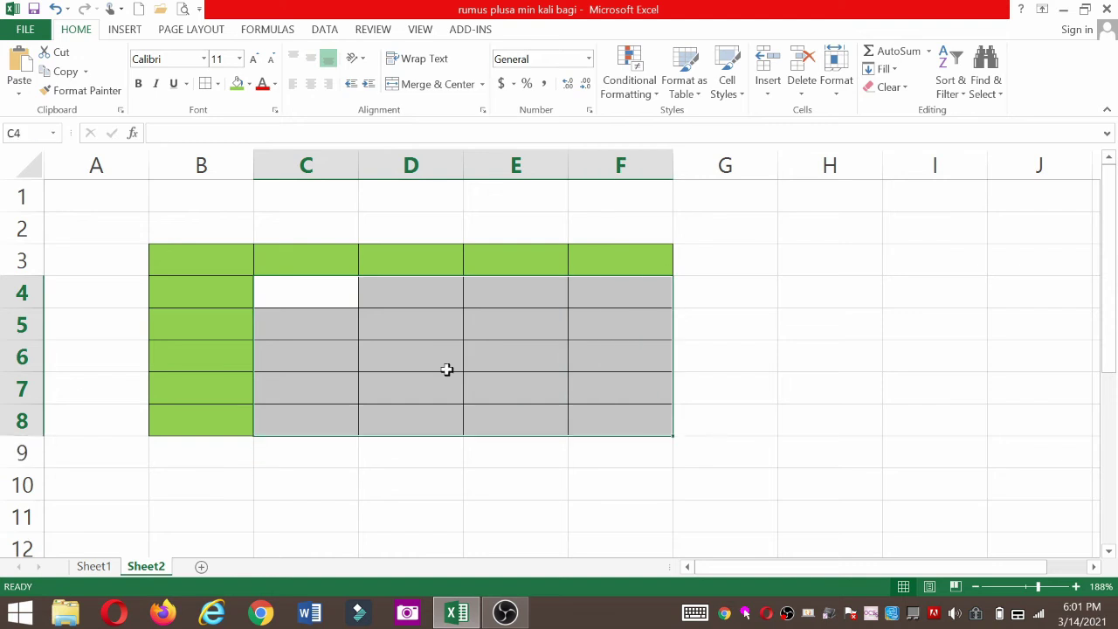
pyautogui.click(249, 84)
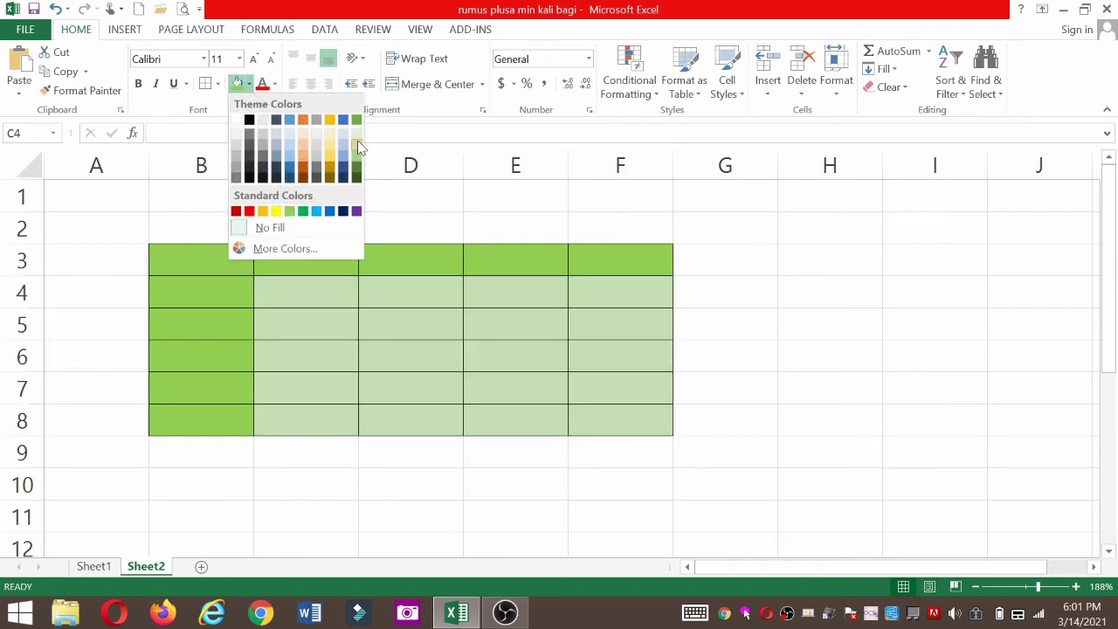
pyautogui.click(357, 147)
pyautogui.click(349, 262)
# Narrow column B to just over a third of its width and widen column C to more than double
pyautogui.click(217, 259)
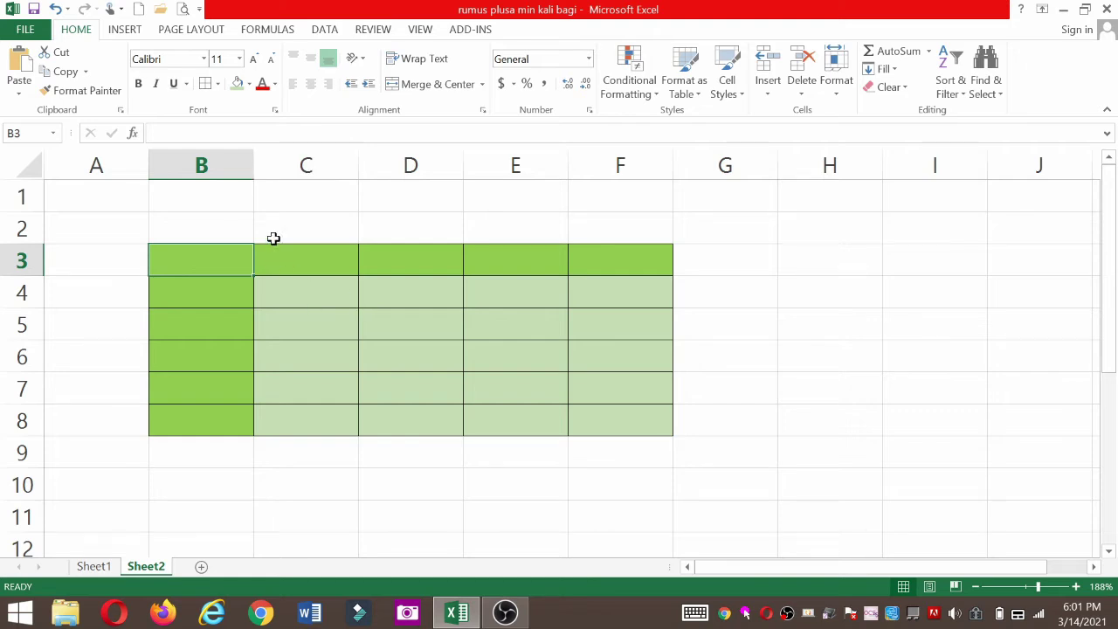
pyautogui.click(221, 150)
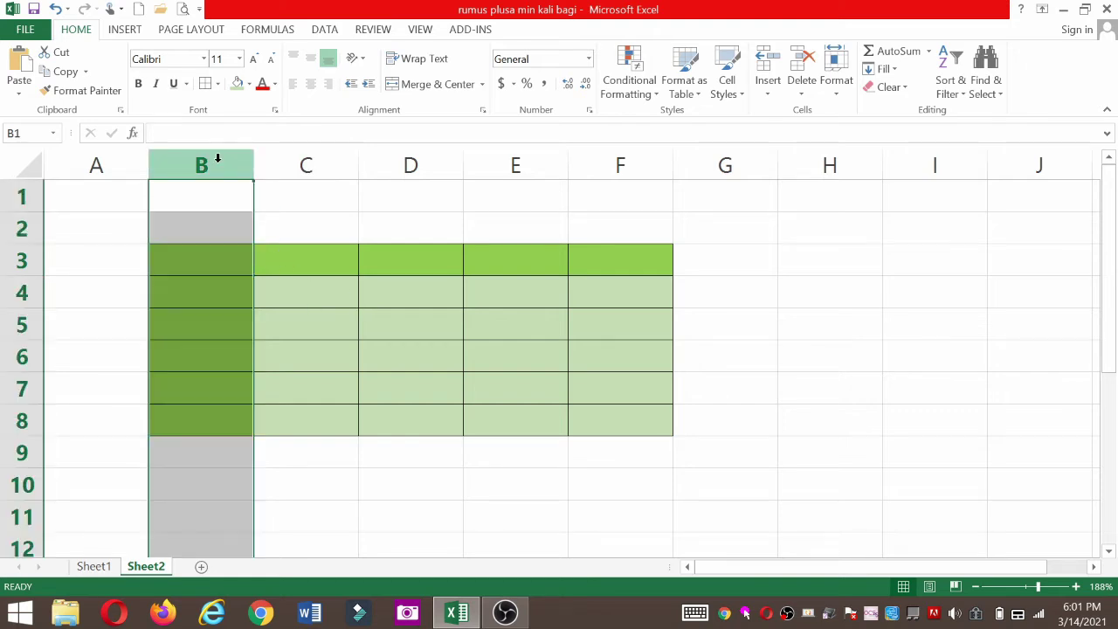
pyautogui.click(260, 288)
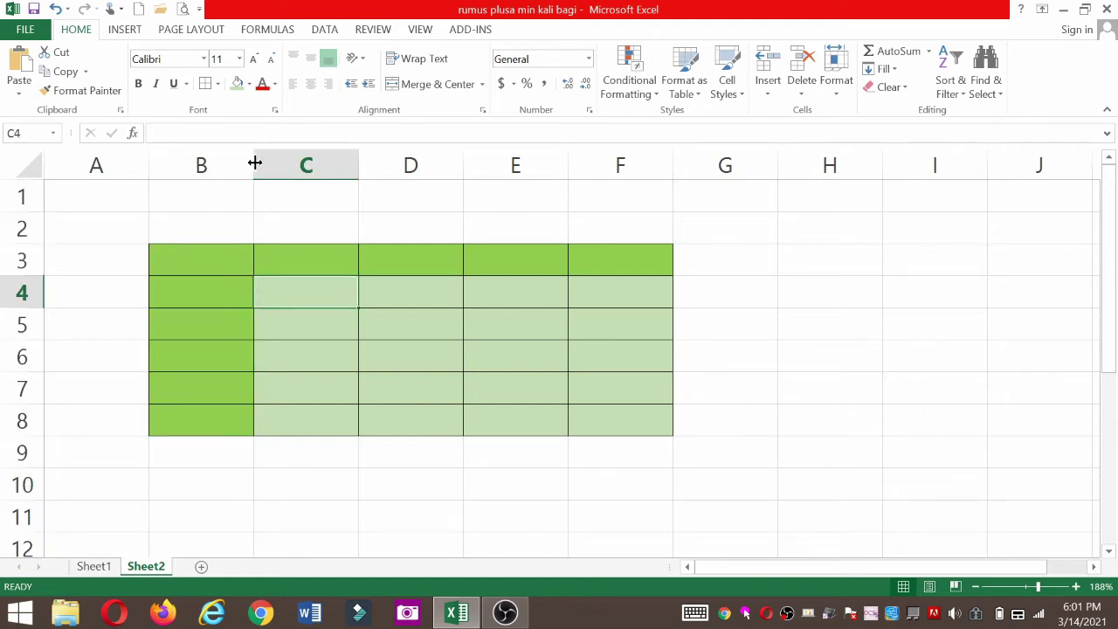
pyautogui.click(207, 157)
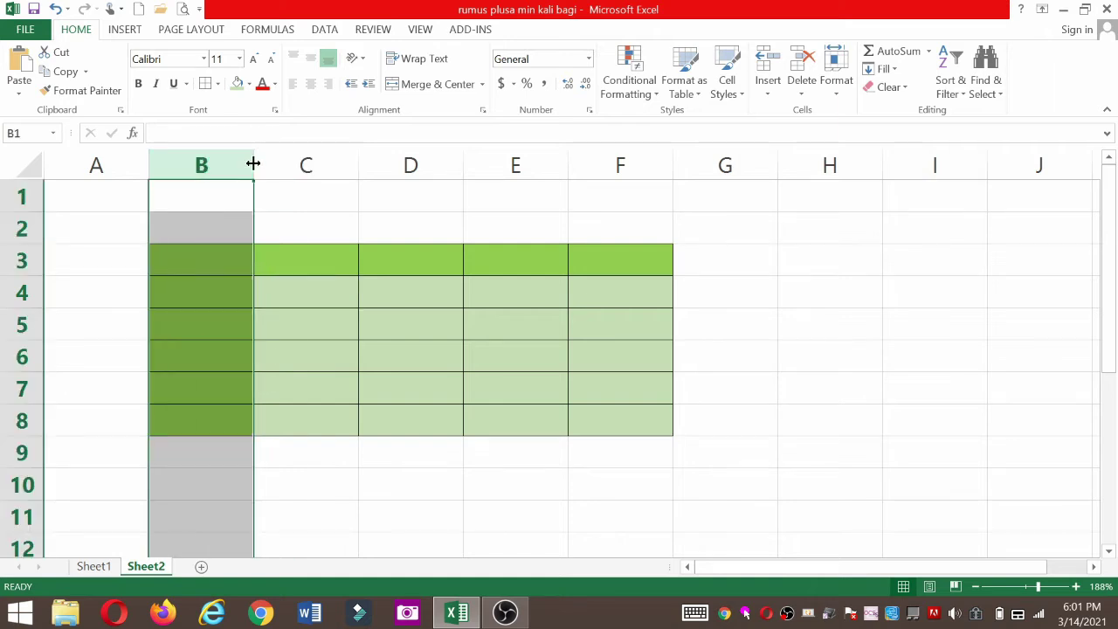
pyautogui.moveTo(254, 163); pyautogui.dragTo(255, 162)
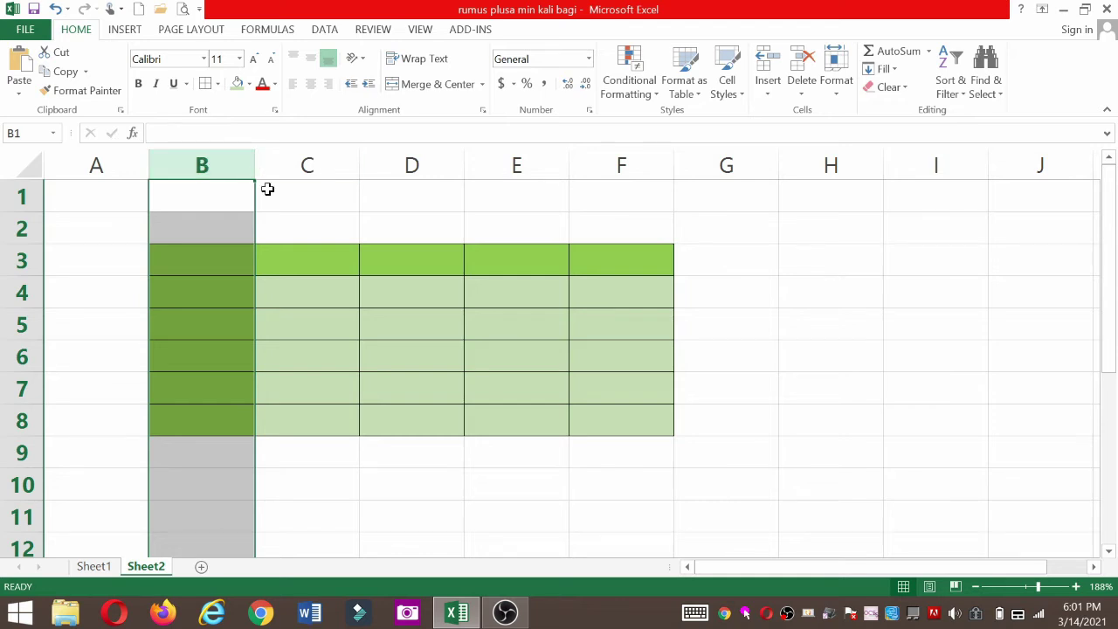
pyautogui.moveTo(253, 167); pyautogui.dragTo(187, 183)
pyautogui.click(232, 183)
pyautogui.moveTo(265, 157); pyautogui.dragTo(430, 184)
pyautogui.click(507, 190)
# Enter the headers NO in B3 and NAMA BARANG in C3
pyautogui.click(215, 272)
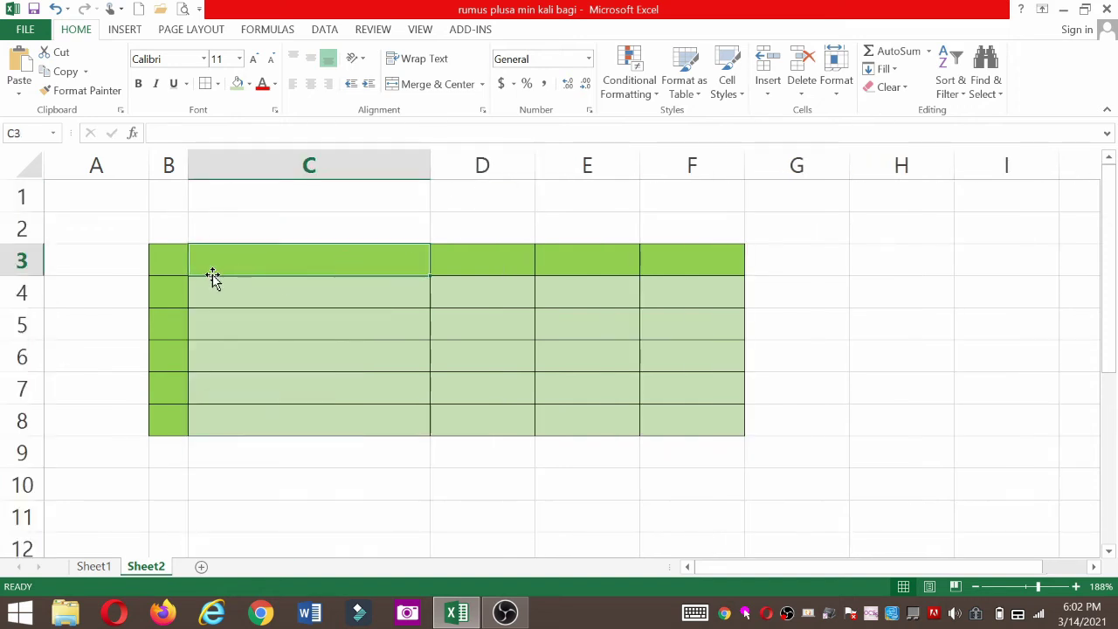
pyautogui.click(170, 259)
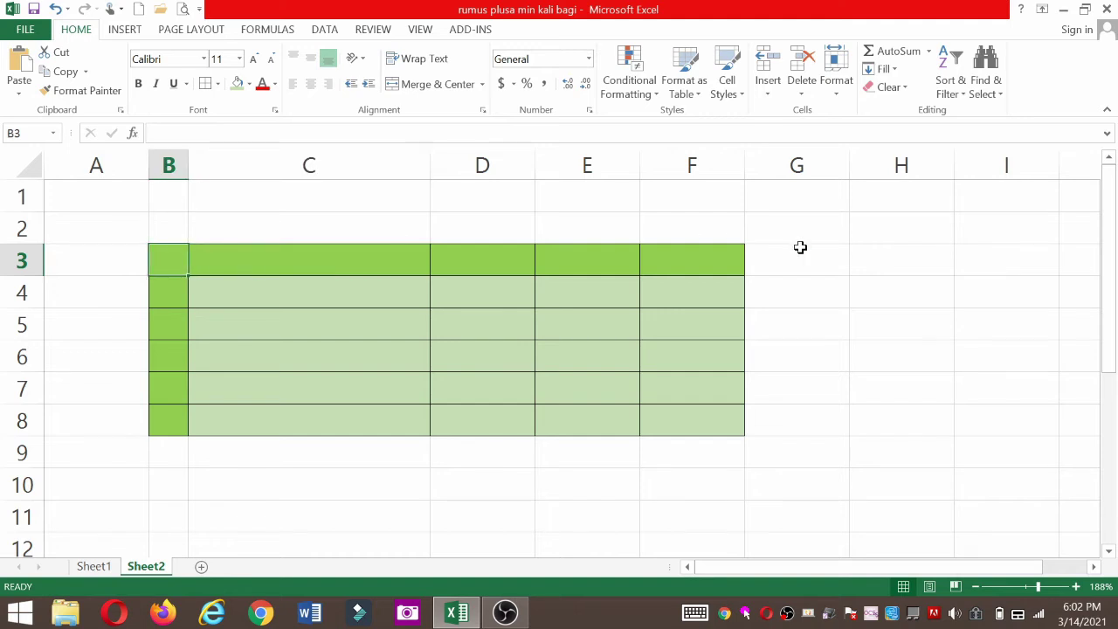
pyautogui.write('NO')
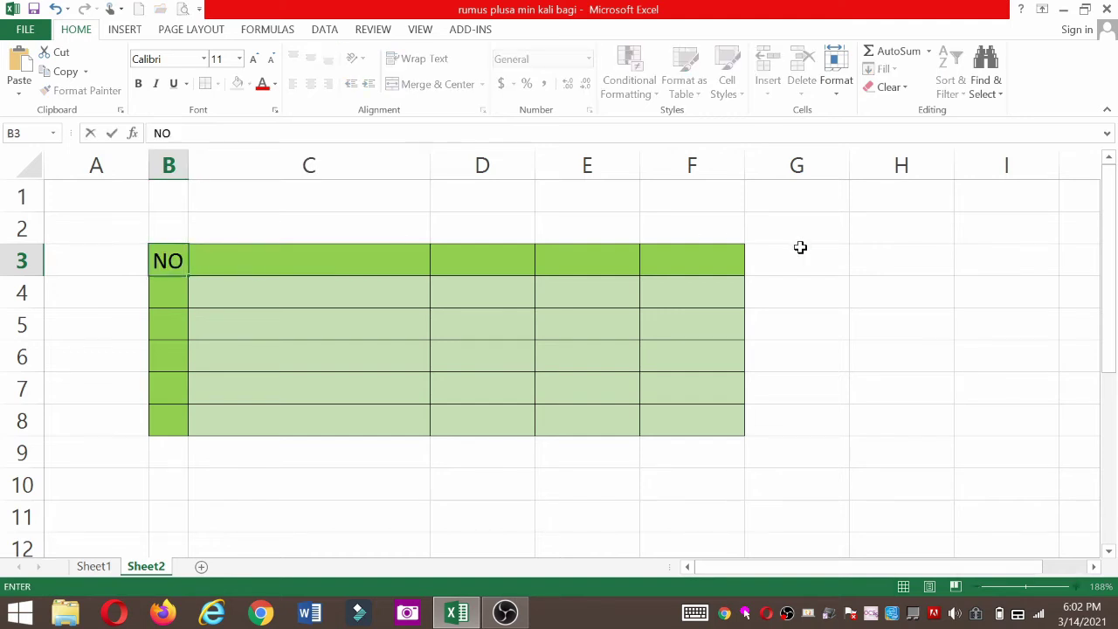
pyautogui.press('Tab')
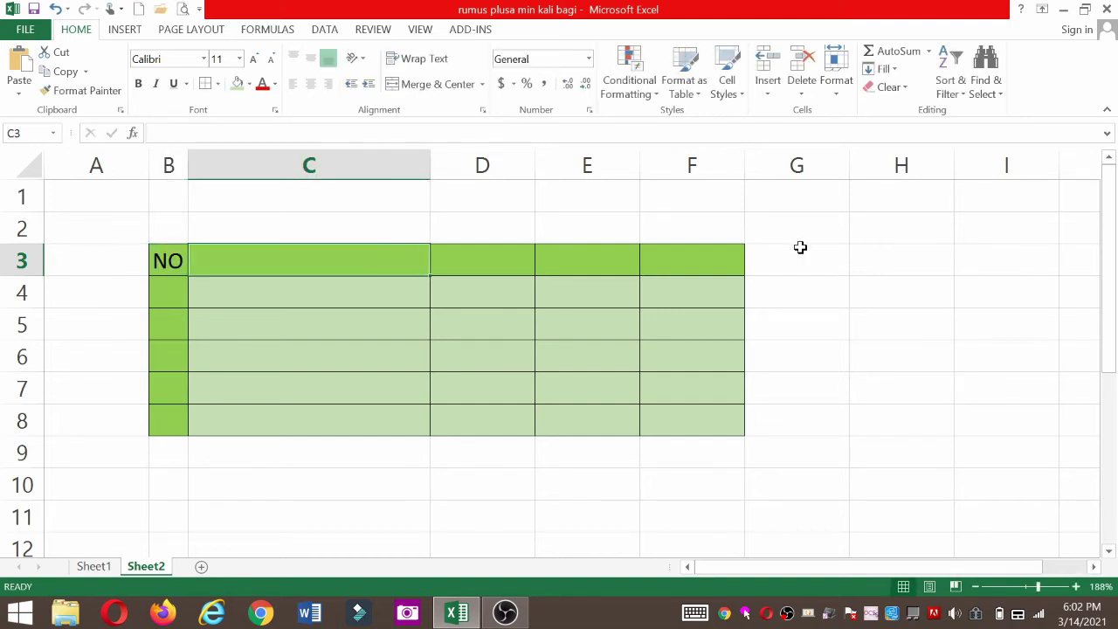
pyautogui.write('NAMA BARANG')
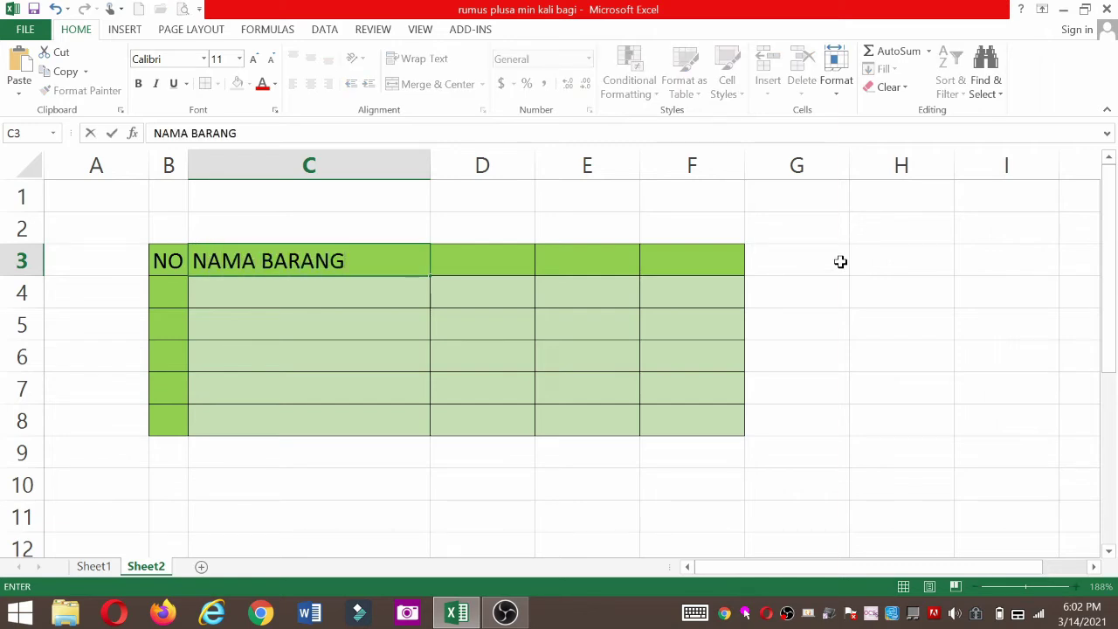
# Enter the header QTY/JLH BARANG in D3 and widen column D to fit it
pyautogui.click(483, 265)
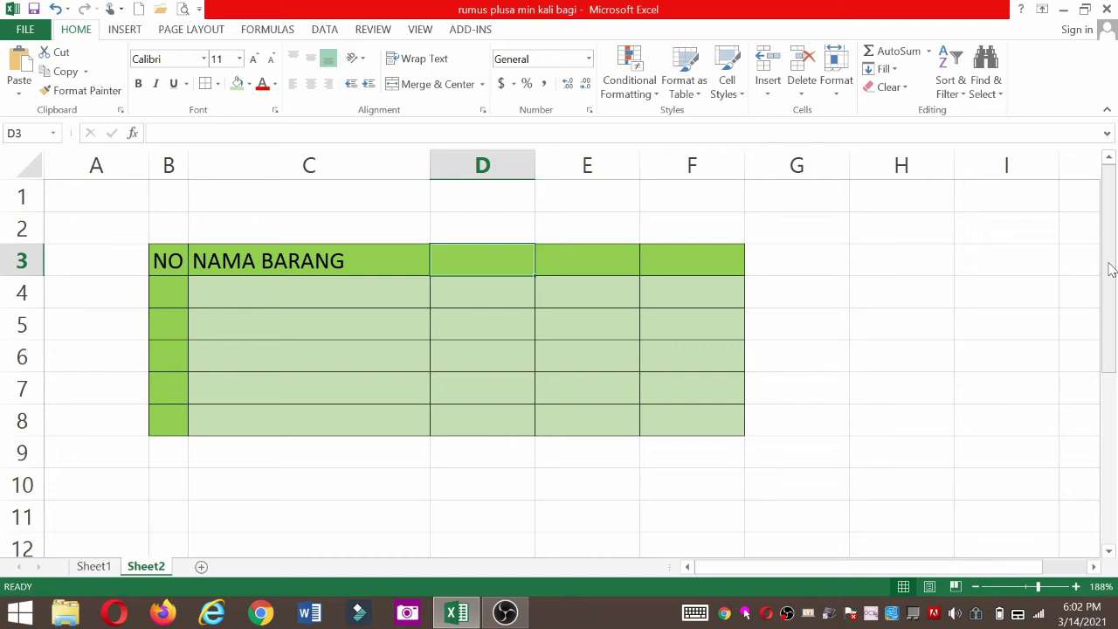
pyautogui.write('QTY')
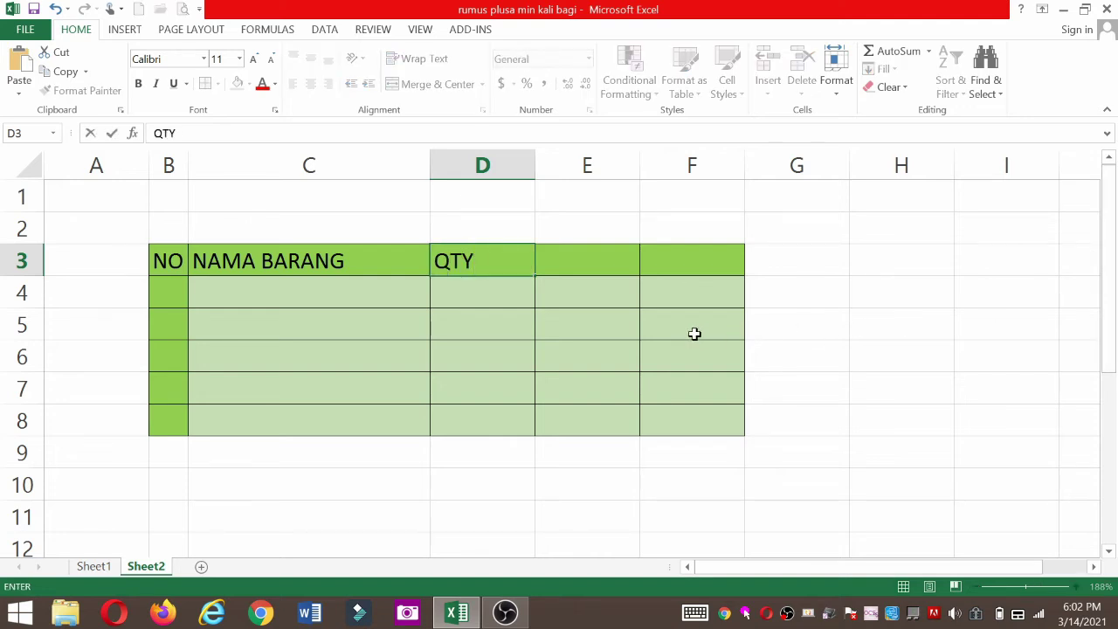
pyautogui.write('/JLH BARANG')
pyautogui.click(587, 354)
pyautogui.moveTo(534, 160); pyautogui.dragTo(611, 173)
# Enter the headers HARGA in E3 and JUMLAH in F3
pyautogui.click(699, 253)
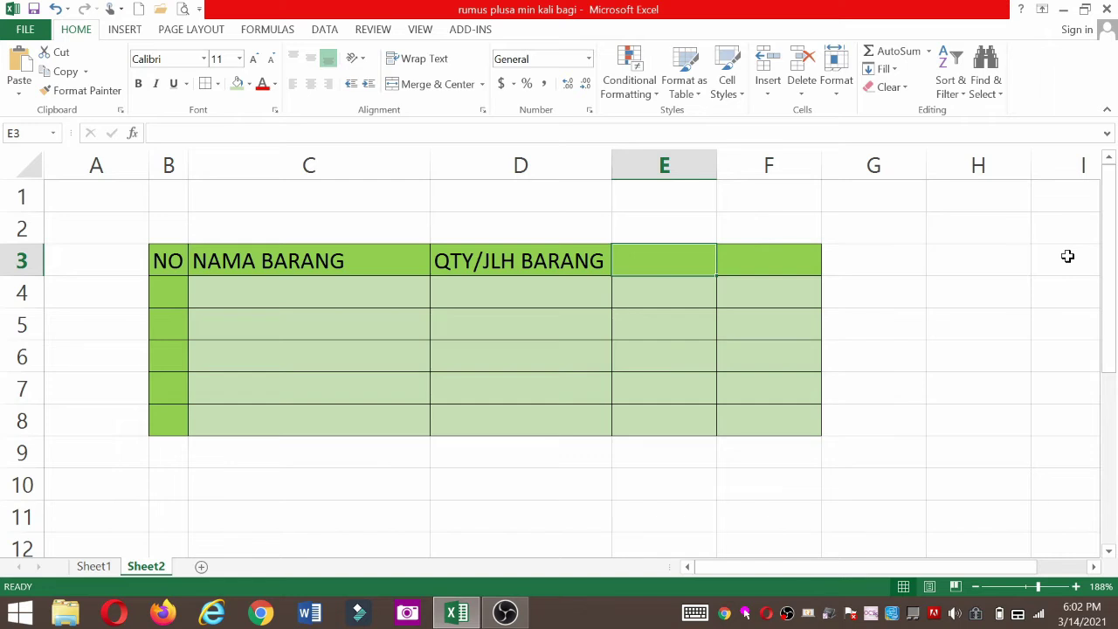
pyautogui.write('HARGA')
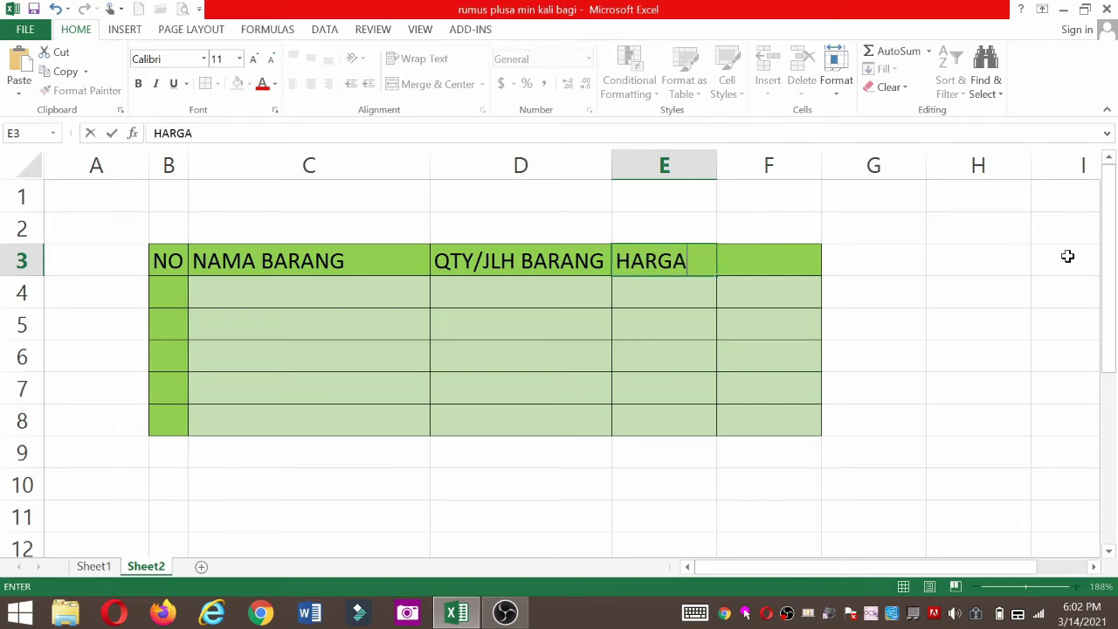
pyautogui.click(791, 266)
pyautogui.write('JUMLAH')
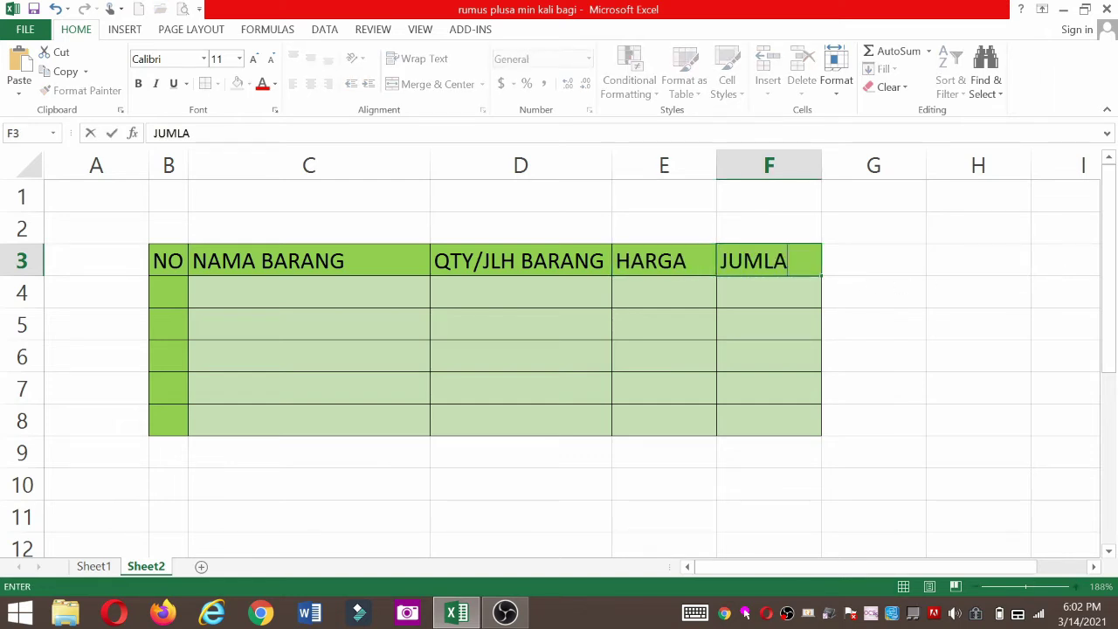
pyautogui.click(928, 324)
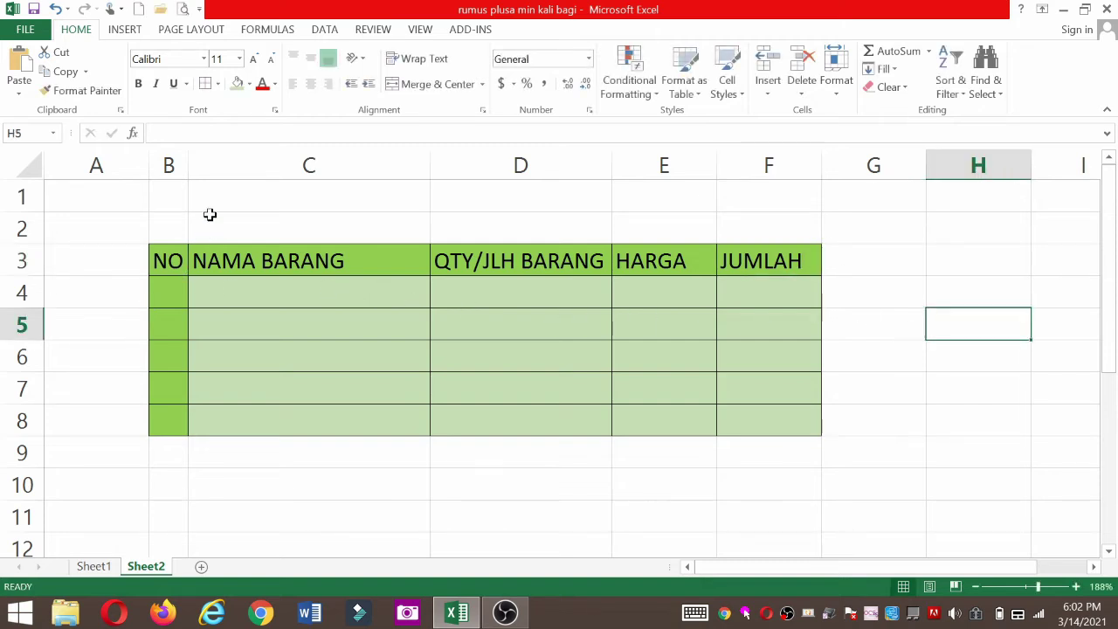
# Enter the title KEBUTUHAN SEKOLAHKU in B1 and the line OLEH : followed by a row of dots in B2
pyautogui.click(176, 204)
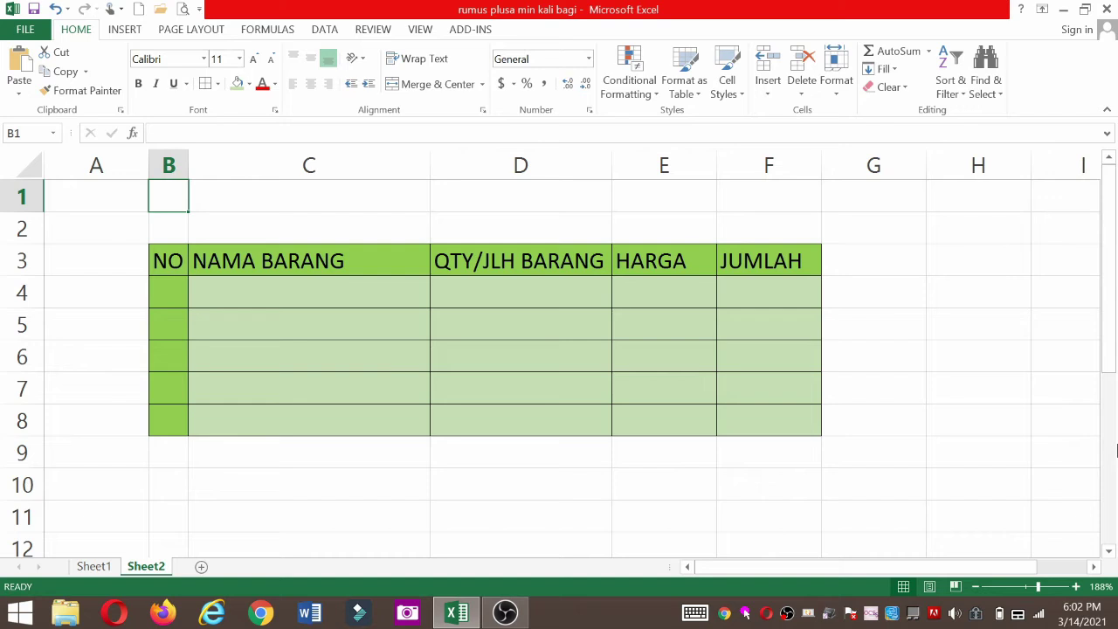
pyautogui.write('KEBUTUHAN')
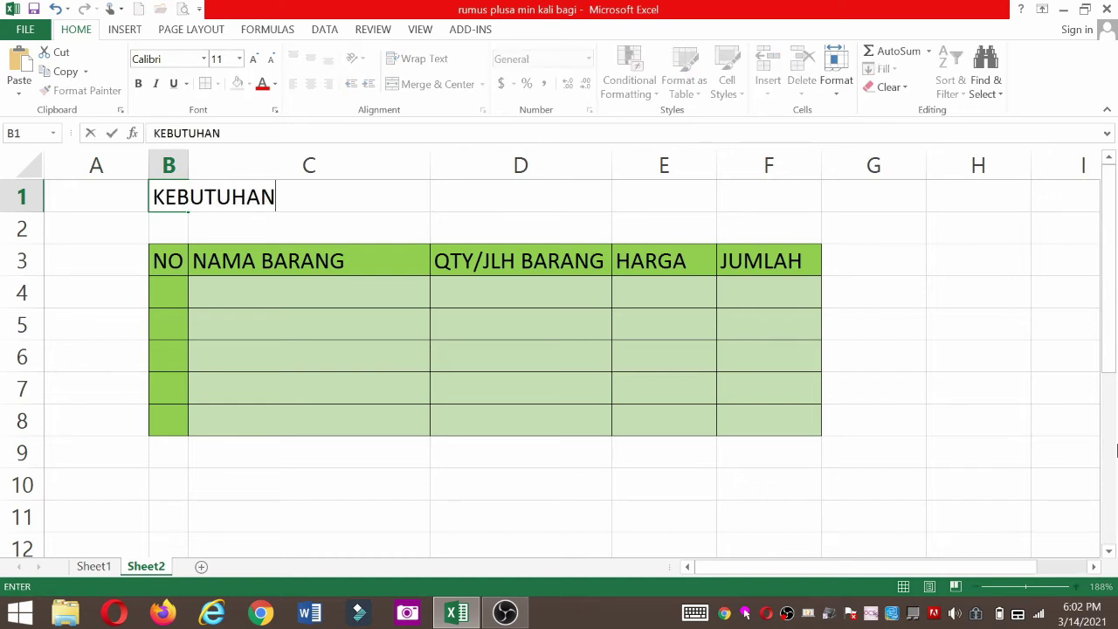
pyautogui.write(' SEKOLAHKU')
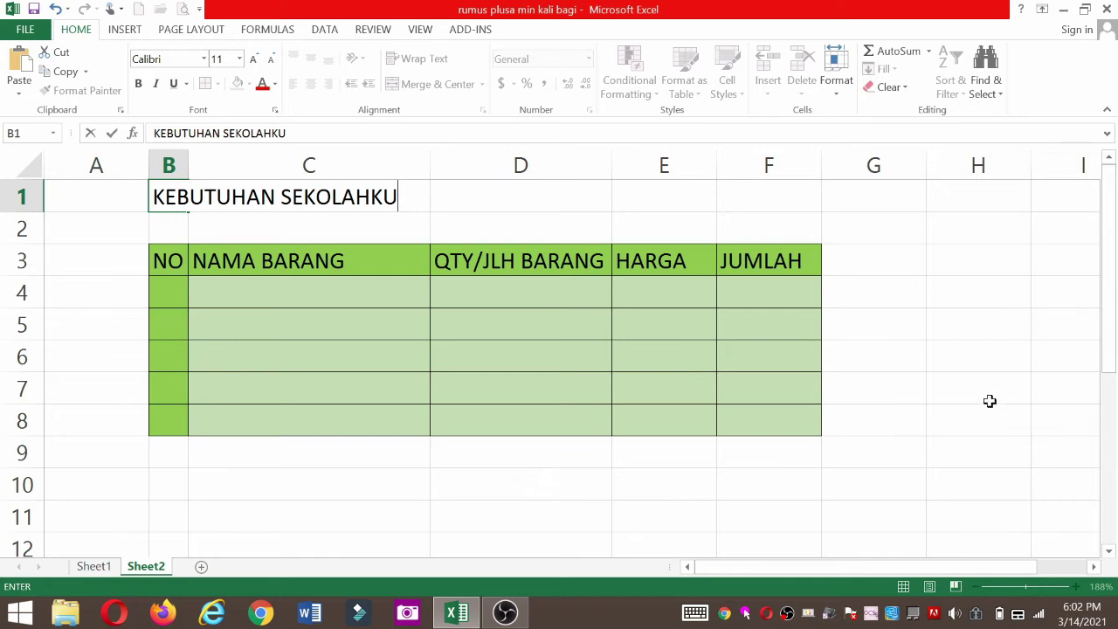
pyautogui.click(170, 221)
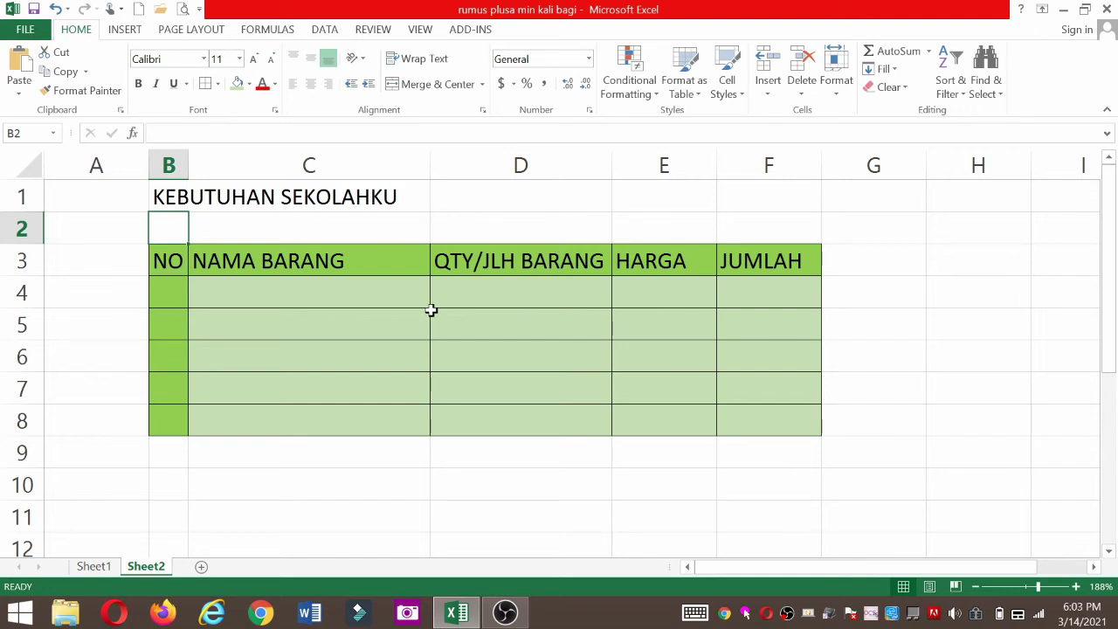
pyautogui.write('OLEH')
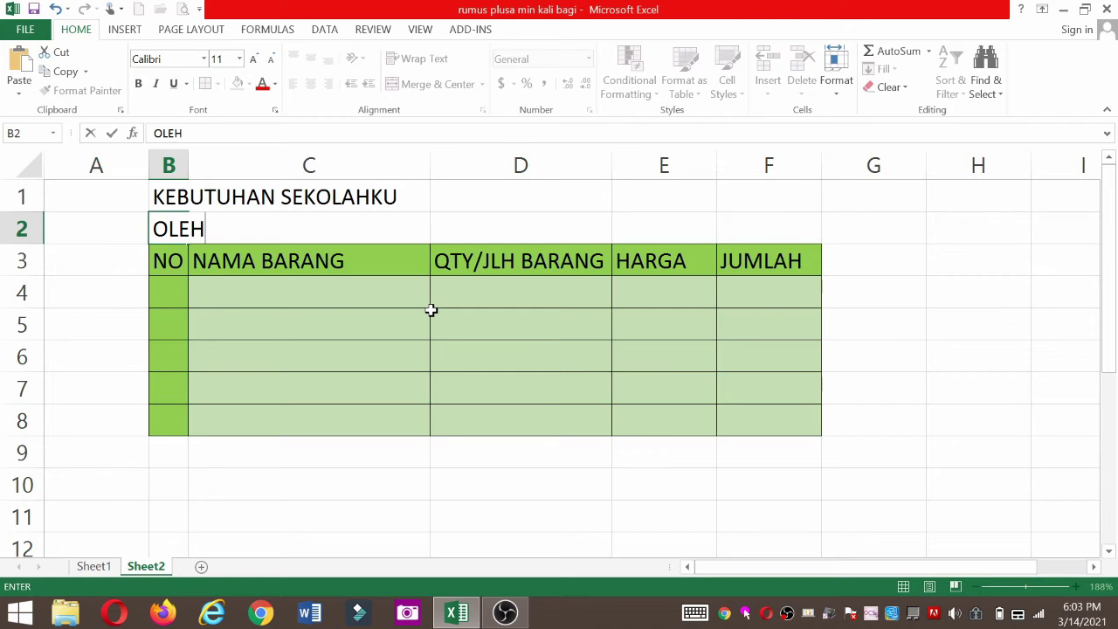
pyautogui.write(' : ...................')
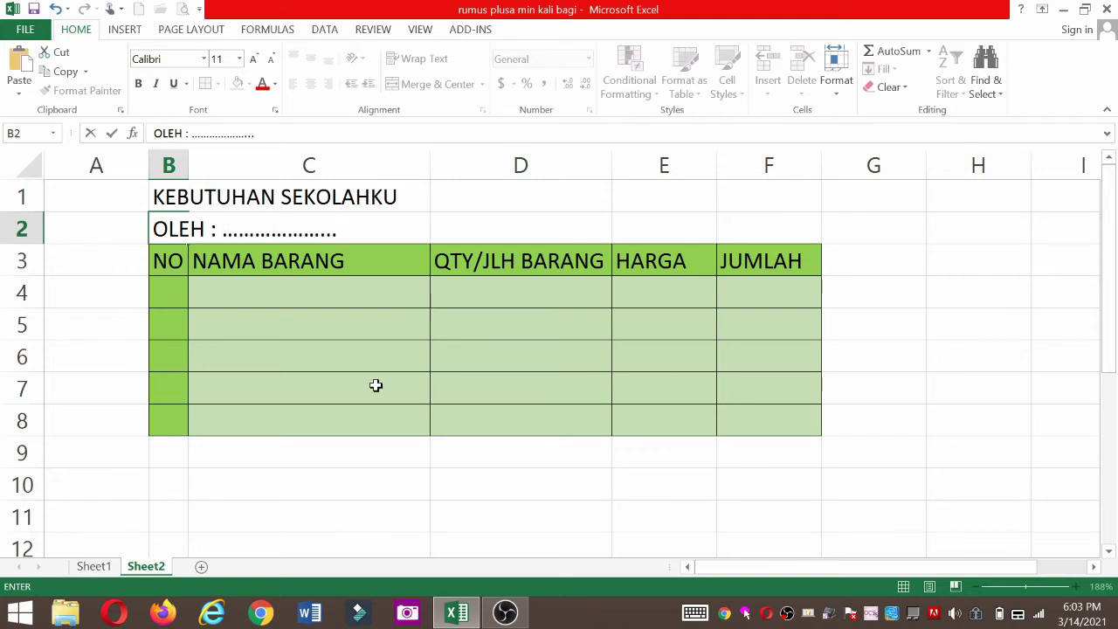
pyautogui.click(345, 355)
pyautogui.click(173, 288)
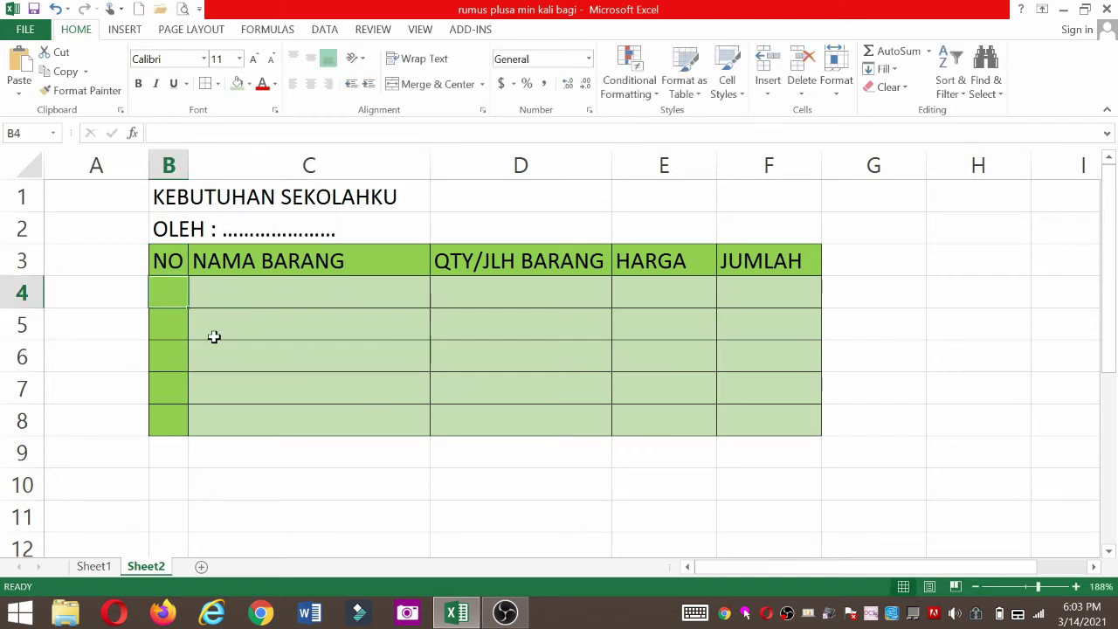
# Number the item rows 1 to 5 in cells B4 to B8 of the NO column
pyautogui.write('1')
pyautogui.click(175, 332)
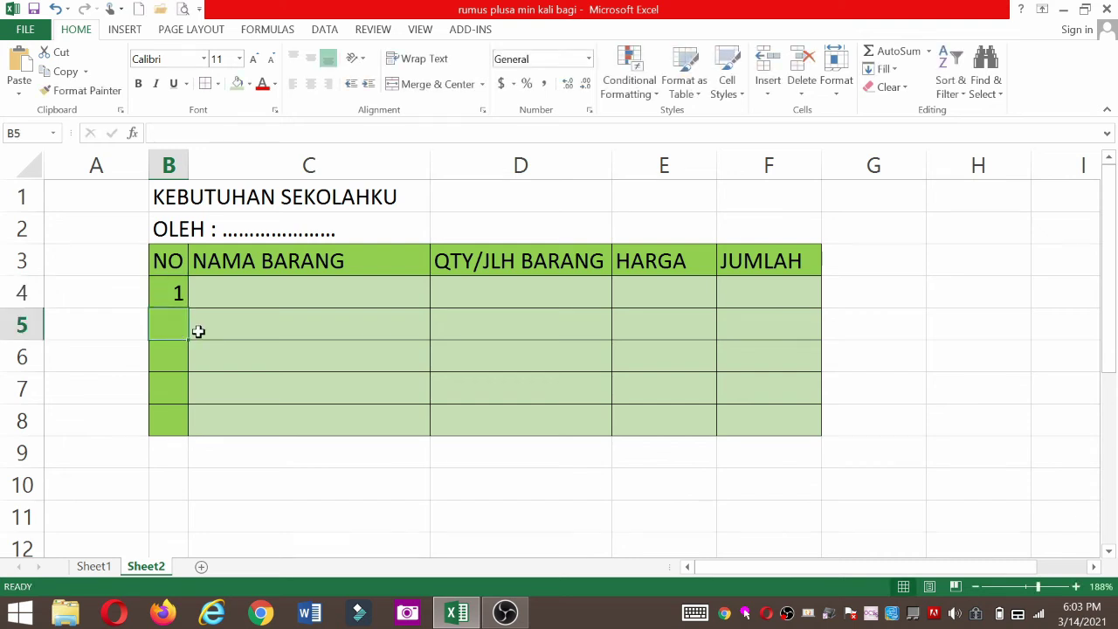
pyautogui.write('2')
pyautogui.click(181, 352)
pyautogui.write('3')
pyautogui.click(168, 384)
pyautogui.write('4')
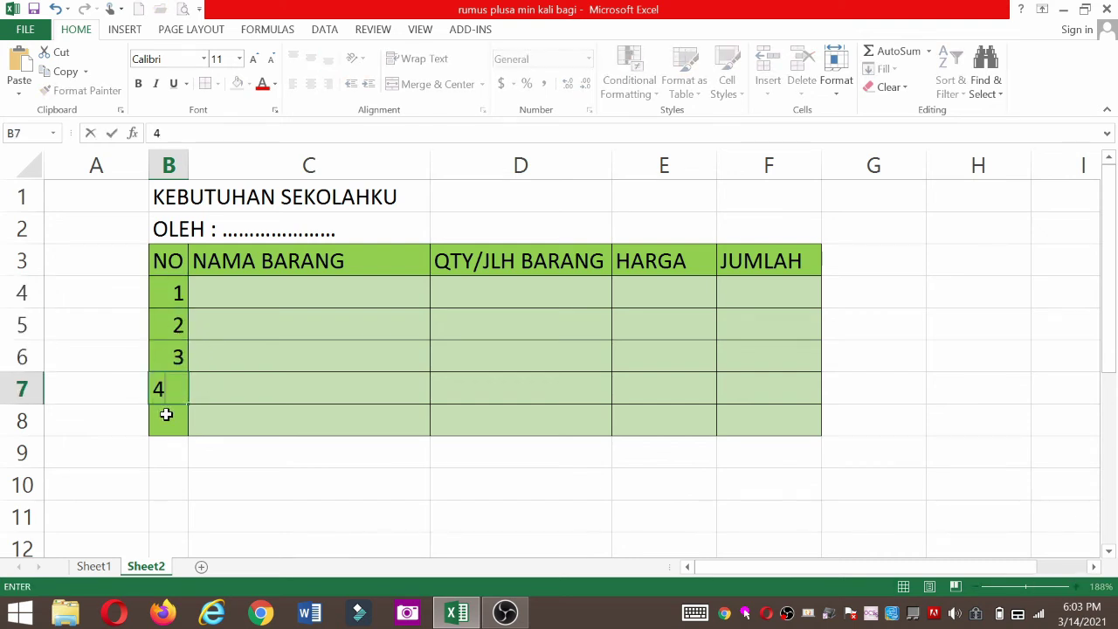
pyautogui.click(168, 412)
pyautogui.write('5')
pyautogui.click(246, 386)
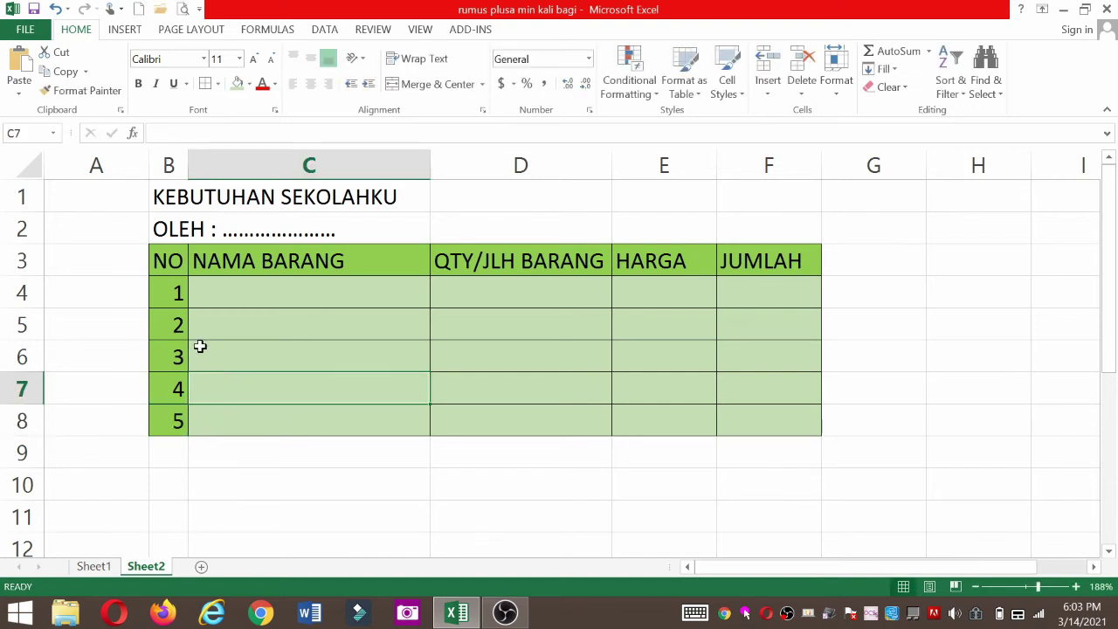
# Center the row numbers in B4:B8 horizontally
pyautogui.moveTo(175, 292); pyautogui.dragTo(159, 421)
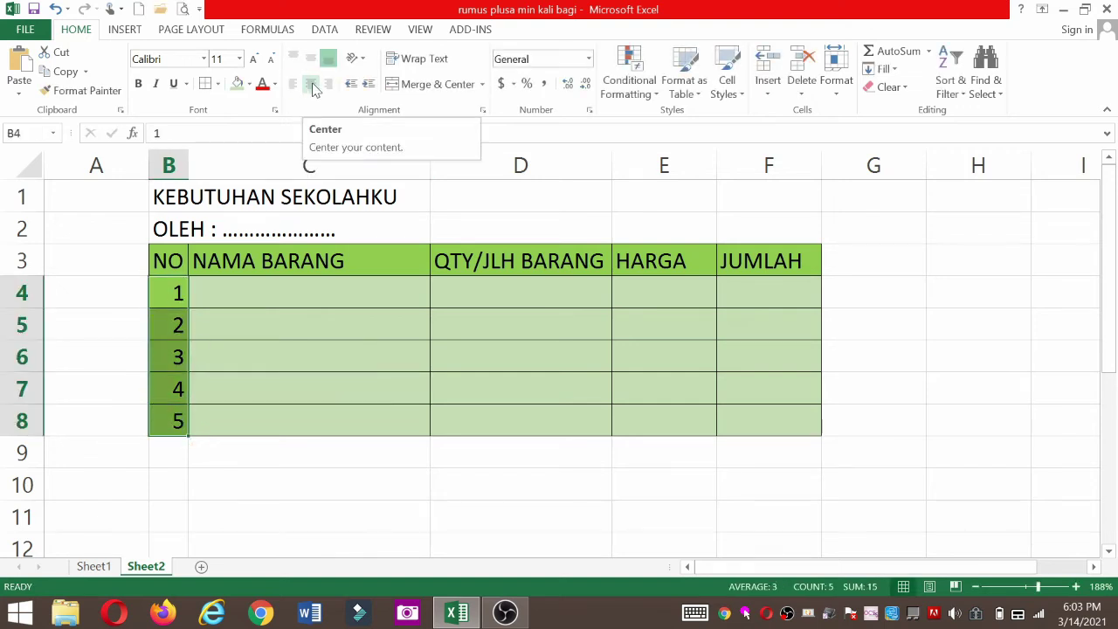
pyautogui.click(313, 85)
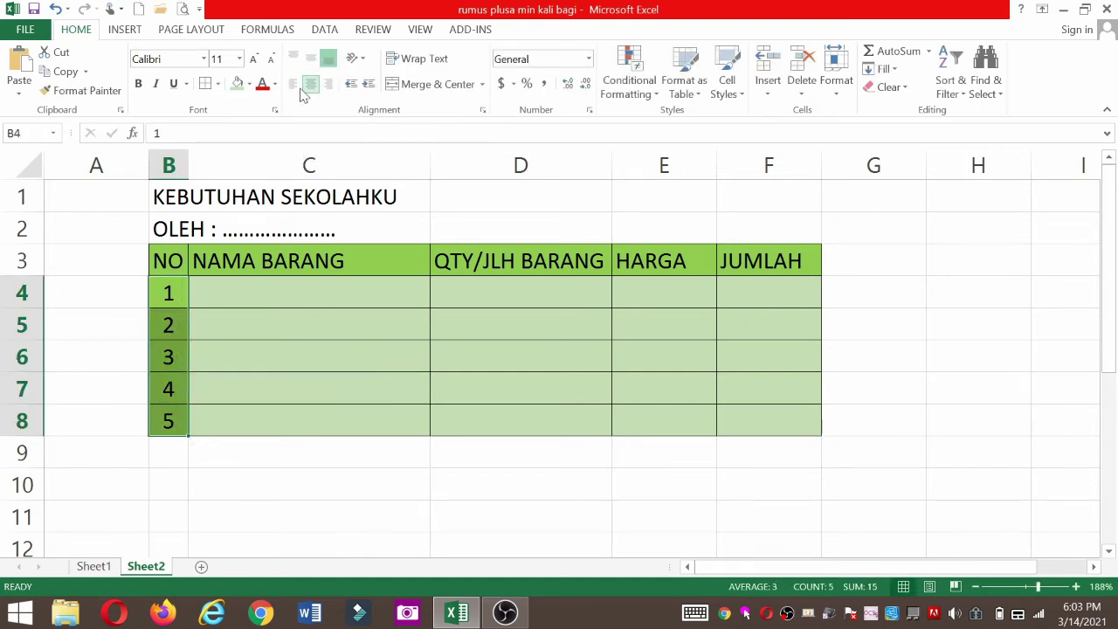
pyautogui.click(166, 324)
# Fill in the first item row with PENGGARIS in C4, quantity 5 in D4 and price 2000 in E4
pyautogui.click(196, 291)
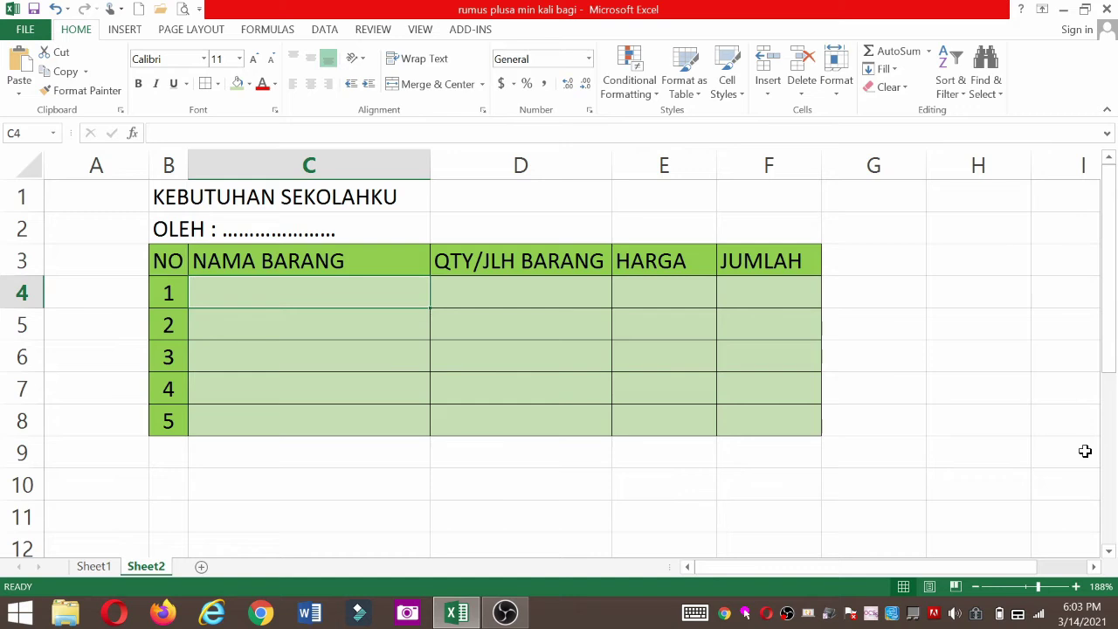
pyautogui.write('PENGGARIS')
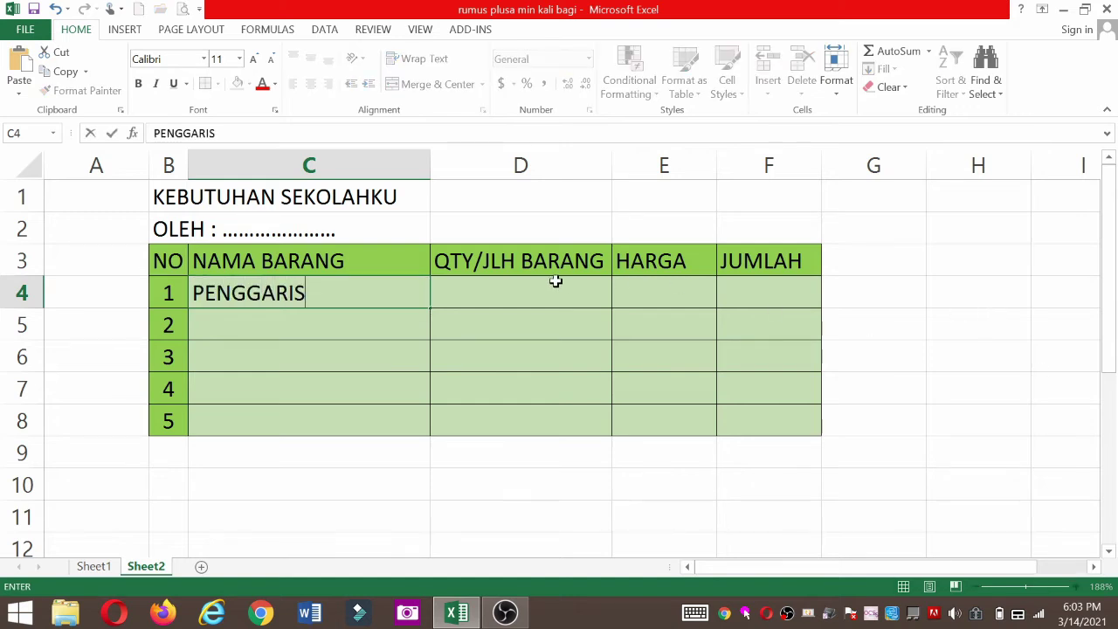
pyautogui.click(512, 286)
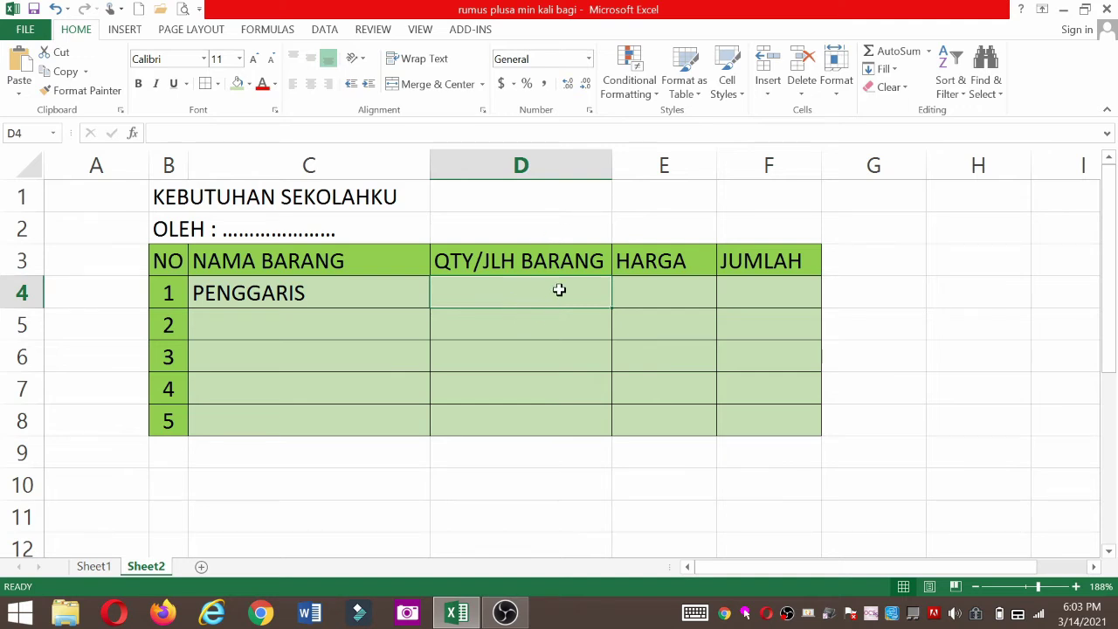
pyautogui.write('5')
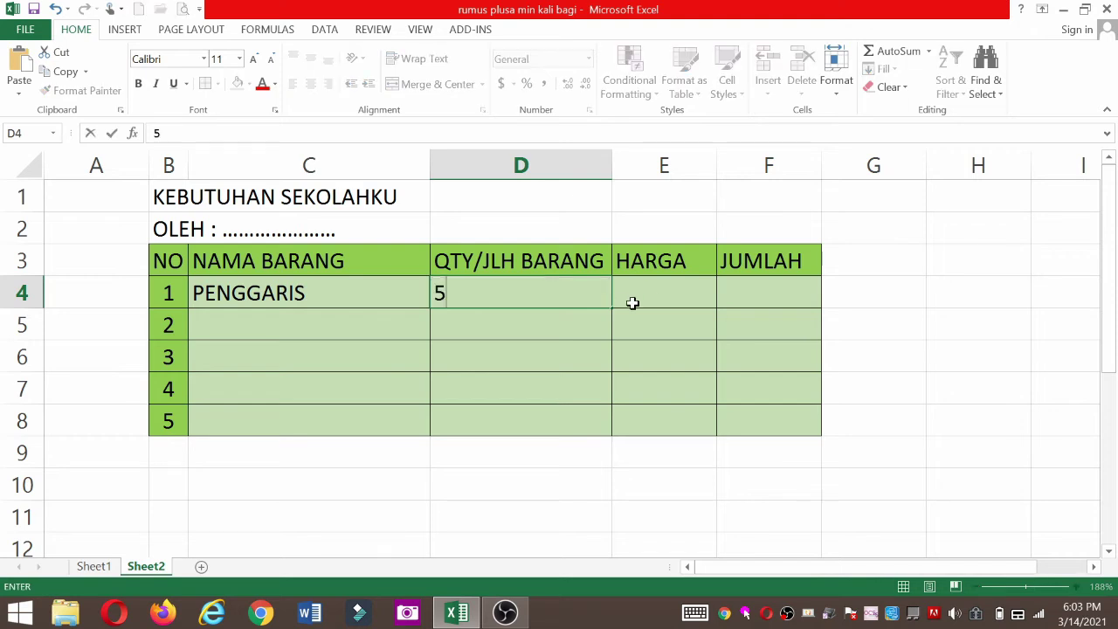
pyautogui.click(655, 299)
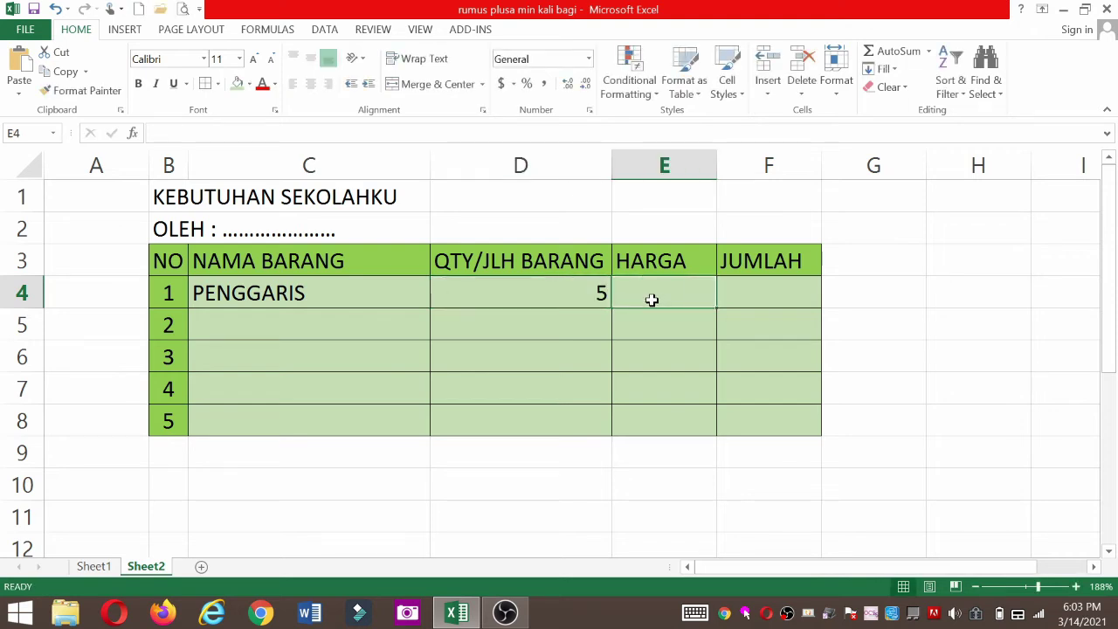
pyautogui.write('2000')
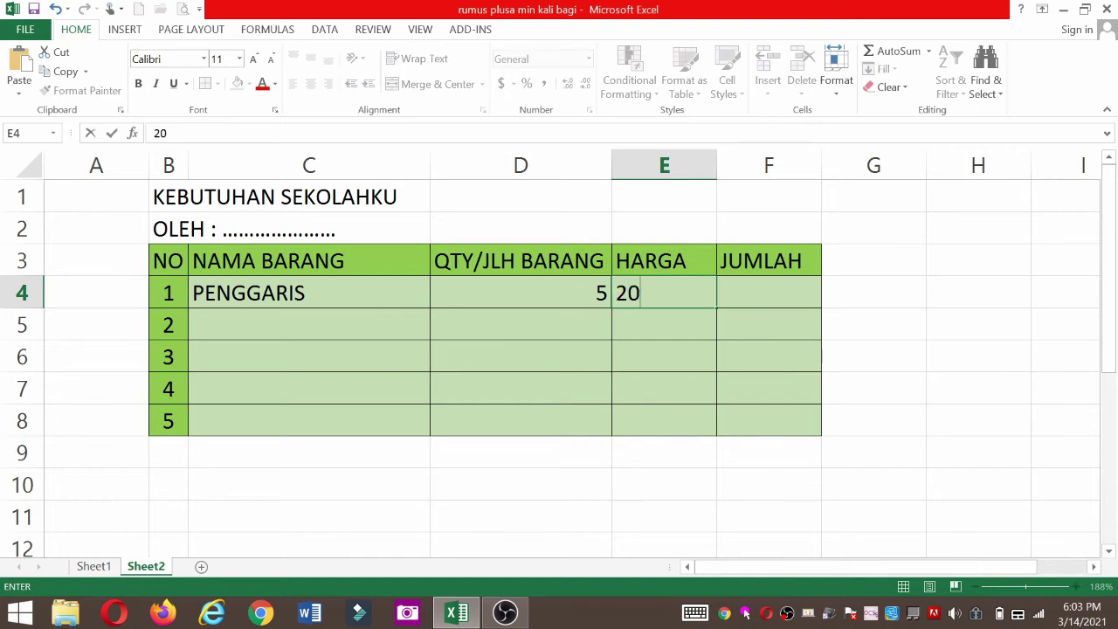
pyautogui.click(752, 292)
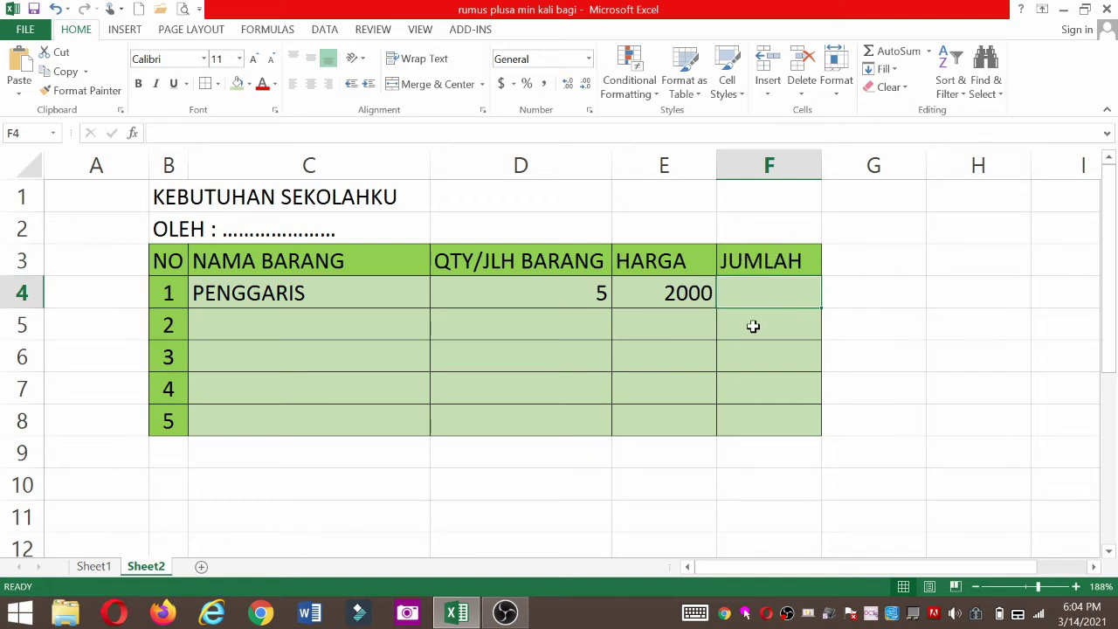
# Enter the second item BUKU TULIS in C5 with quantity 3 in D5
pyautogui.click(249, 323)
pyautogui.write('BUKU')
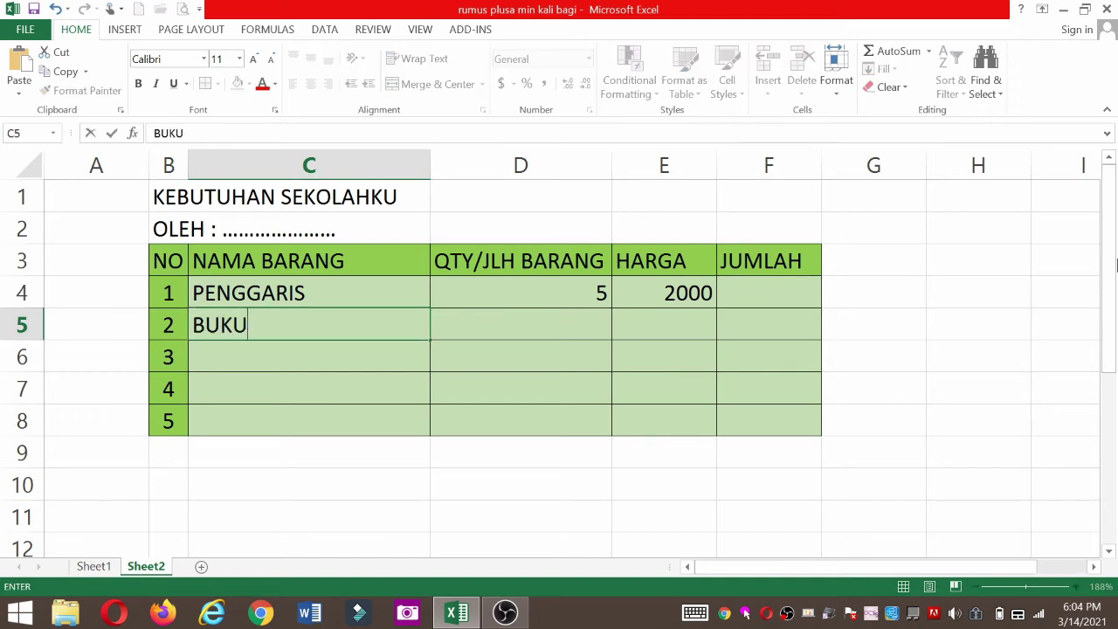
pyautogui.write(' TULIS')
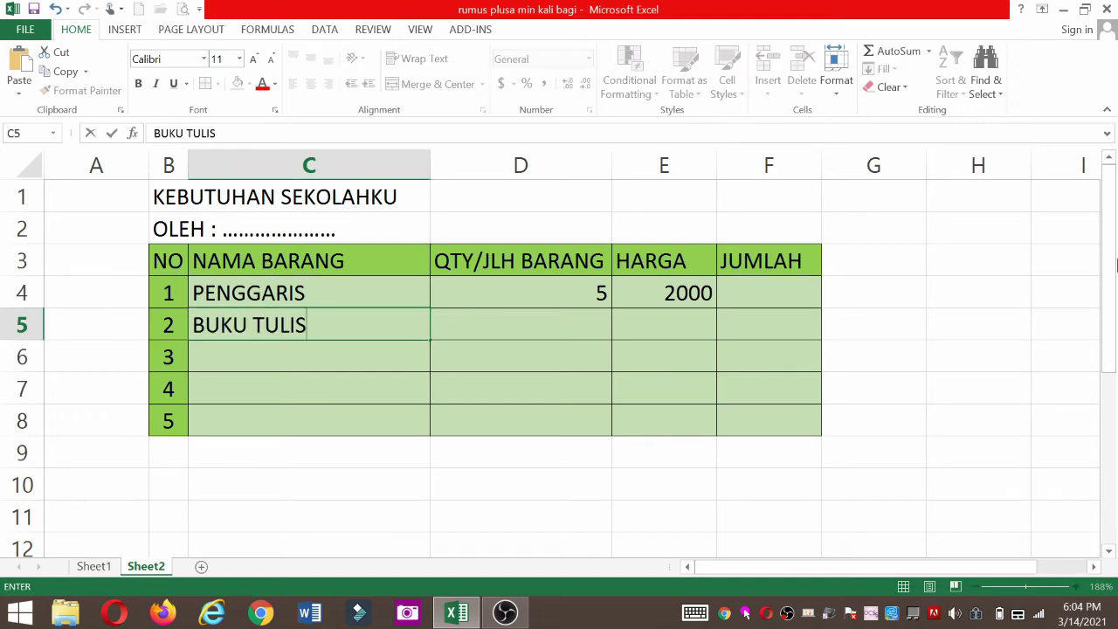
pyautogui.click(533, 319)
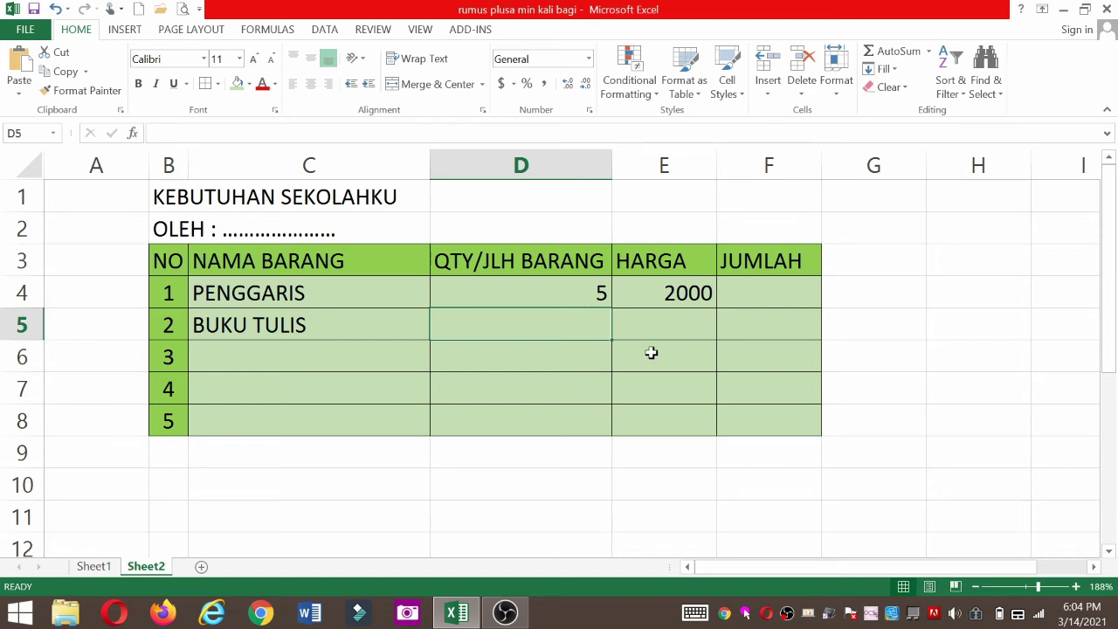
pyautogui.write('3')
# Enter the third item PENSIL in C6 with quantity 2 in D6
pyautogui.click(354, 363)
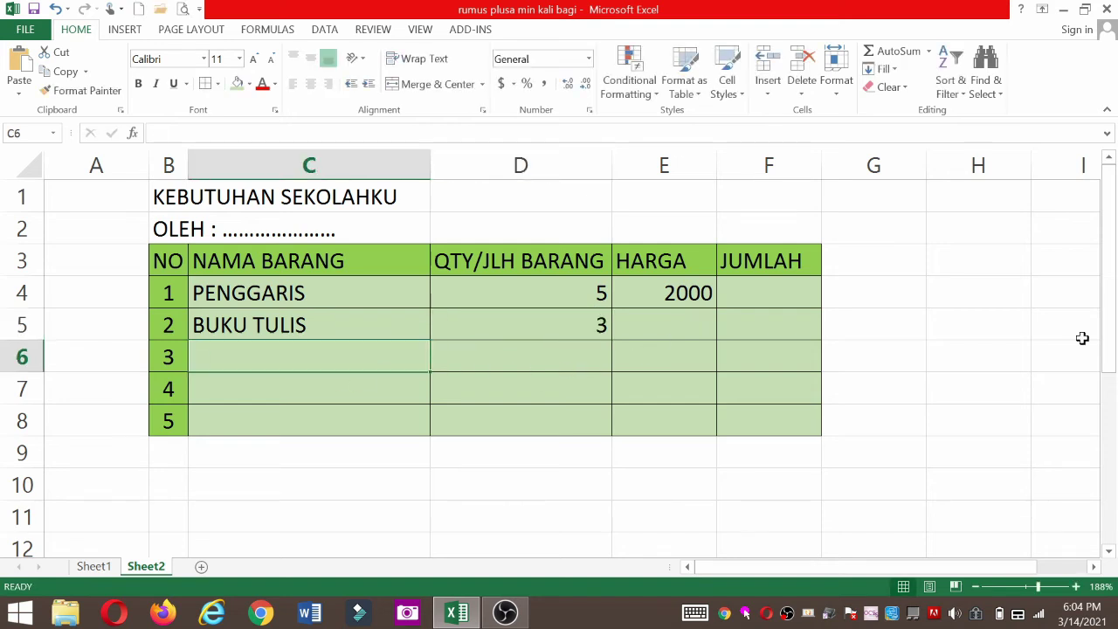
pyautogui.write('PENSIL')
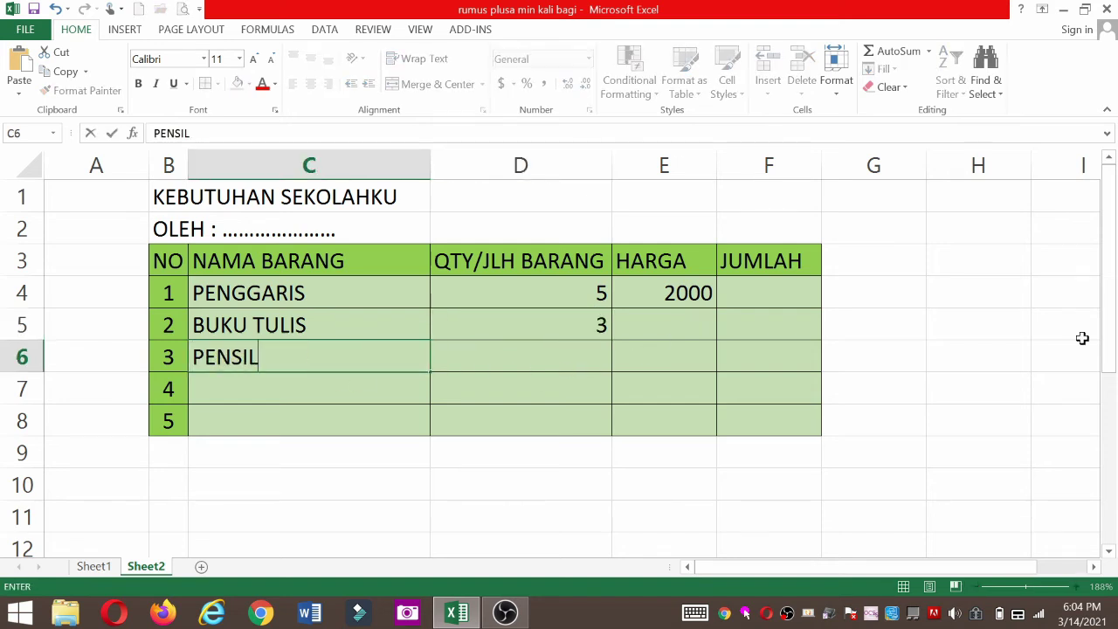
pyautogui.click(570, 354)
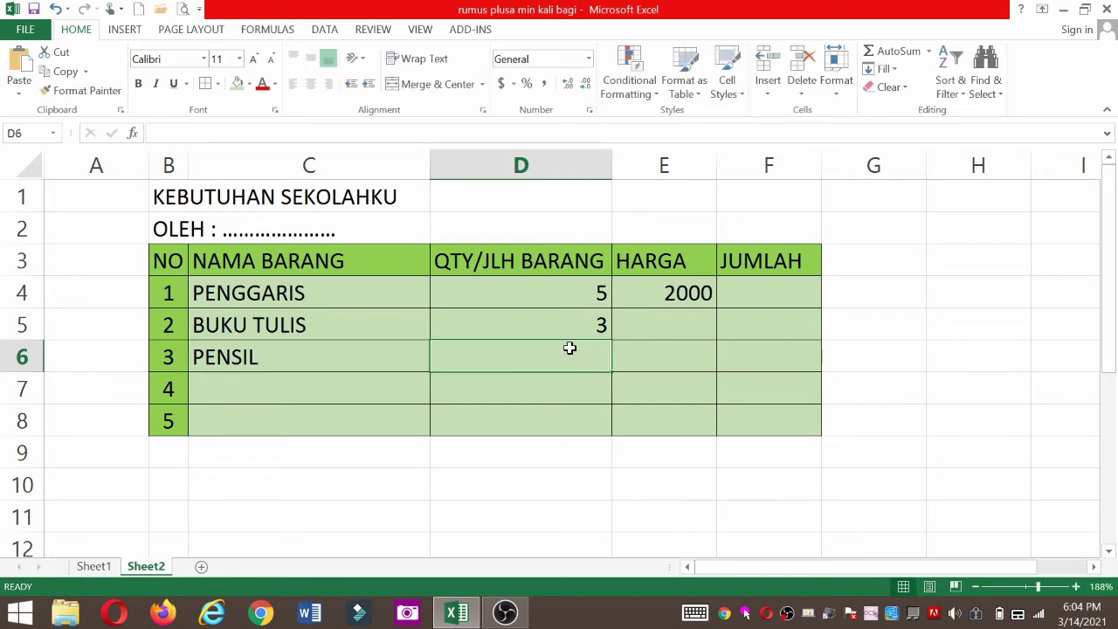
pyautogui.write('4')
pyautogui.press('BackSpace')
pyautogui.write('2')
# Enter the fourth item PENGHAPUS in C7 with quantity 1 in D7
pyautogui.click(386, 398)
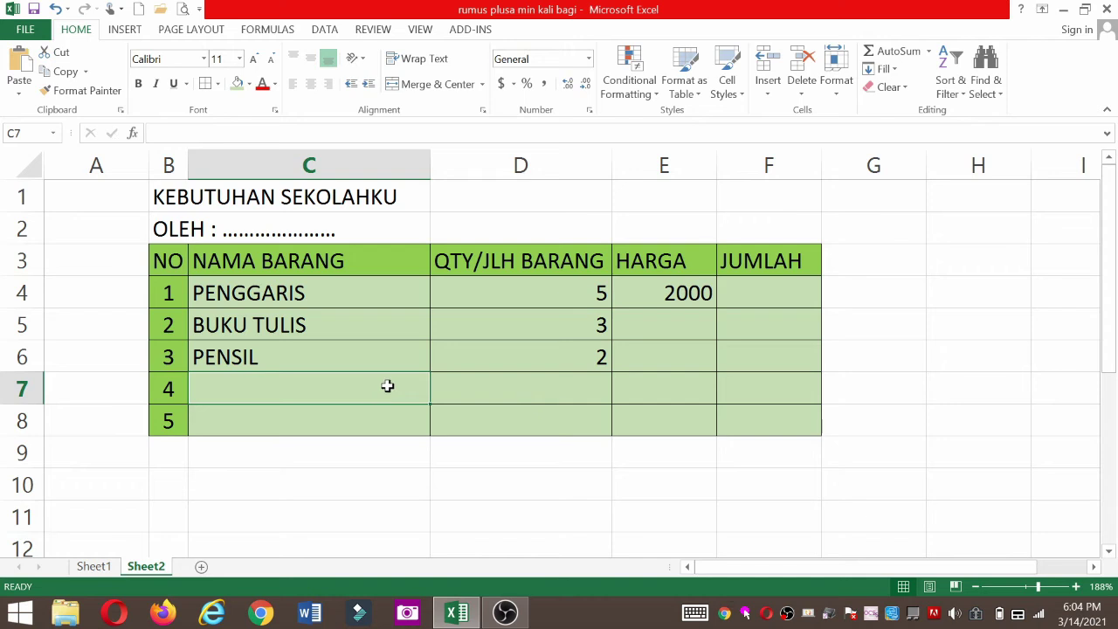
pyautogui.write('PENG')
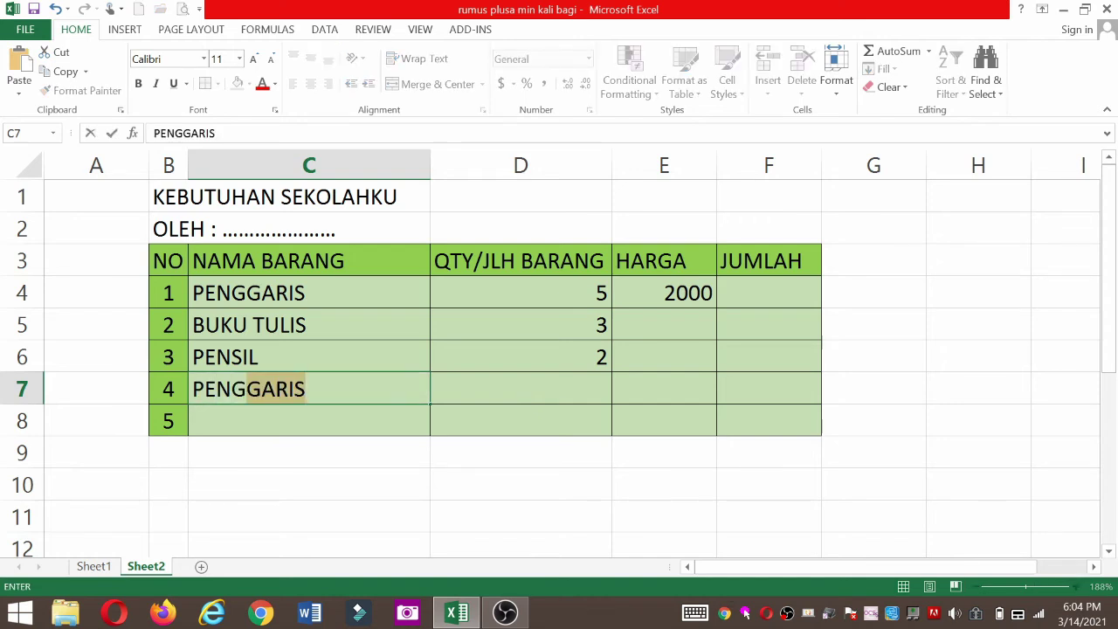
pyautogui.write('HAPUS')
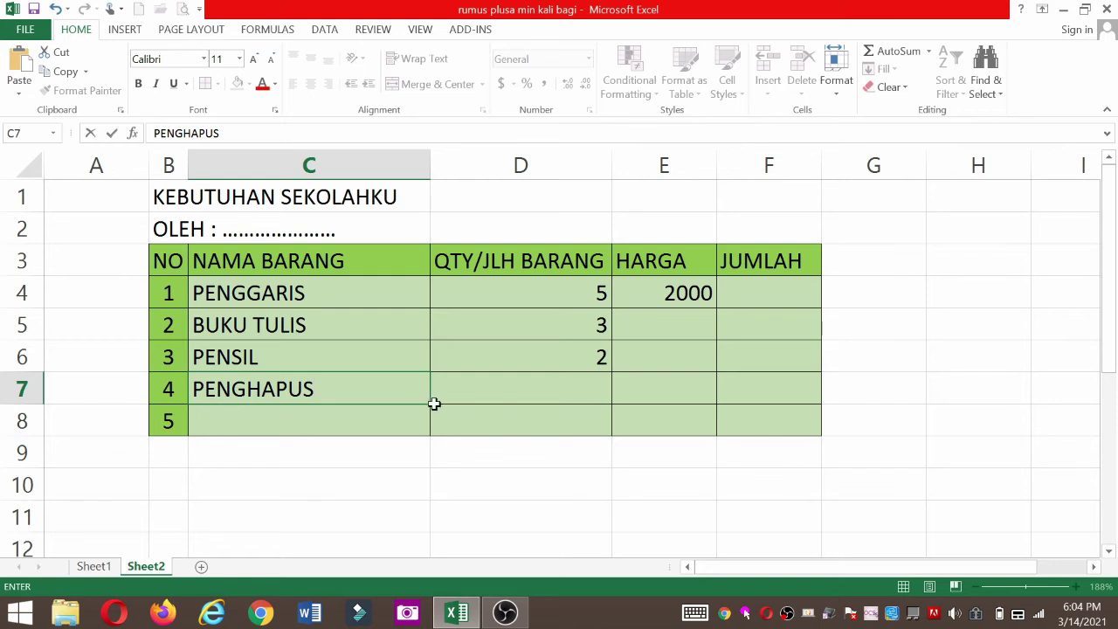
pyautogui.click(498, 394)
pyautogui.write('1')
# Enter the fifth item TAS in C8 with quantity 2 in D8
pyautogui.click(362, 426)
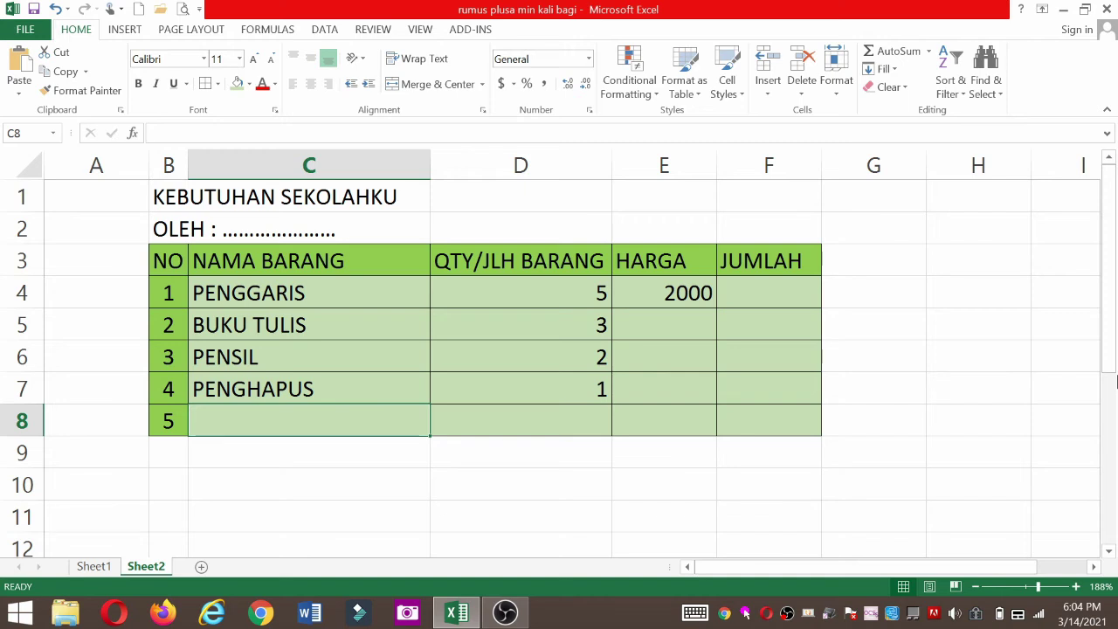
pyautogui.write('TAS')
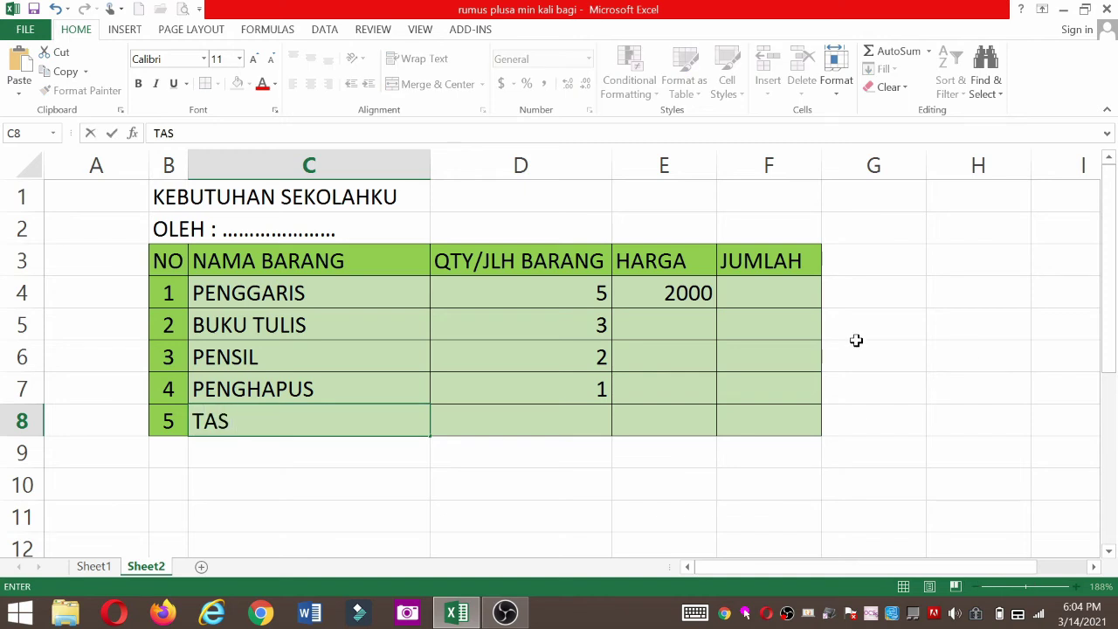
pyautogui.click(569, 423)
pyautogui.write('2')
pyautogui.click(730, 417)
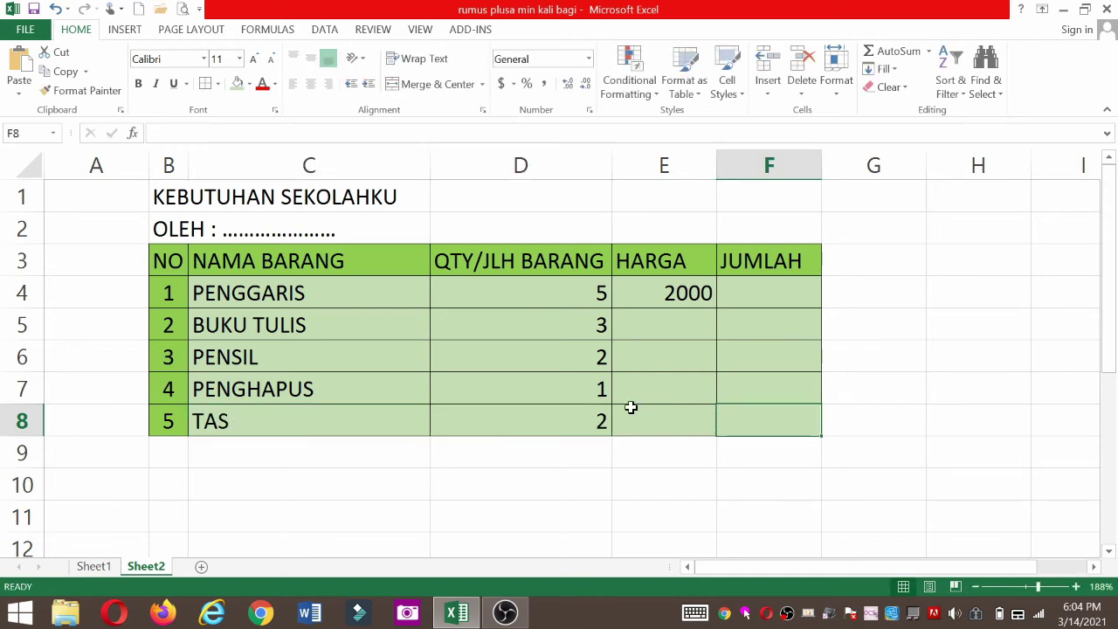
# Center the quantities in D4:D8 horizontally
pyautogui.moveTo(587, 292); pyautogui.dragTo(568, 416)
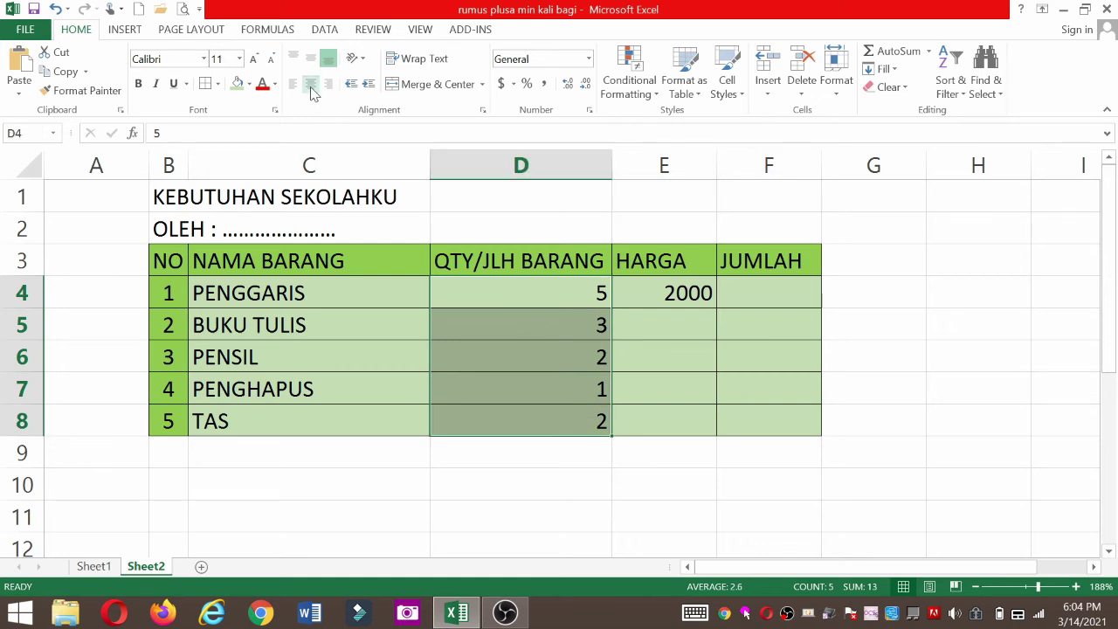
pyautogui.click(310, 83)
# Right-align cell E5 and enter the BUKU TULIS price 3000 in it
pyautogui.click(686, 337)
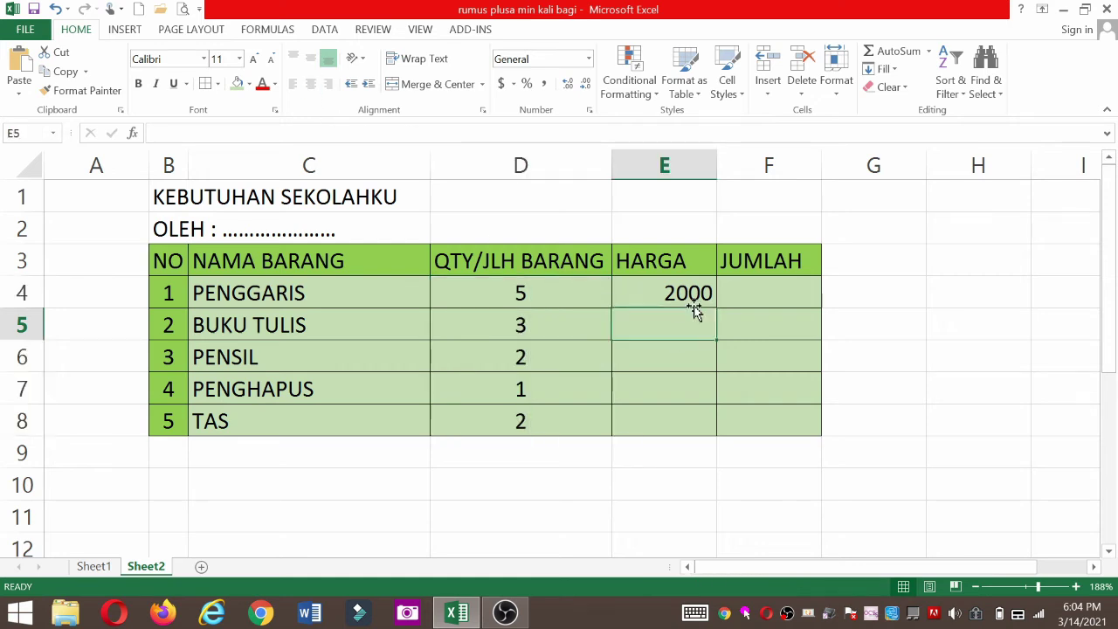
pyautogui.click(329, 87)
pyautogui.write('3000')
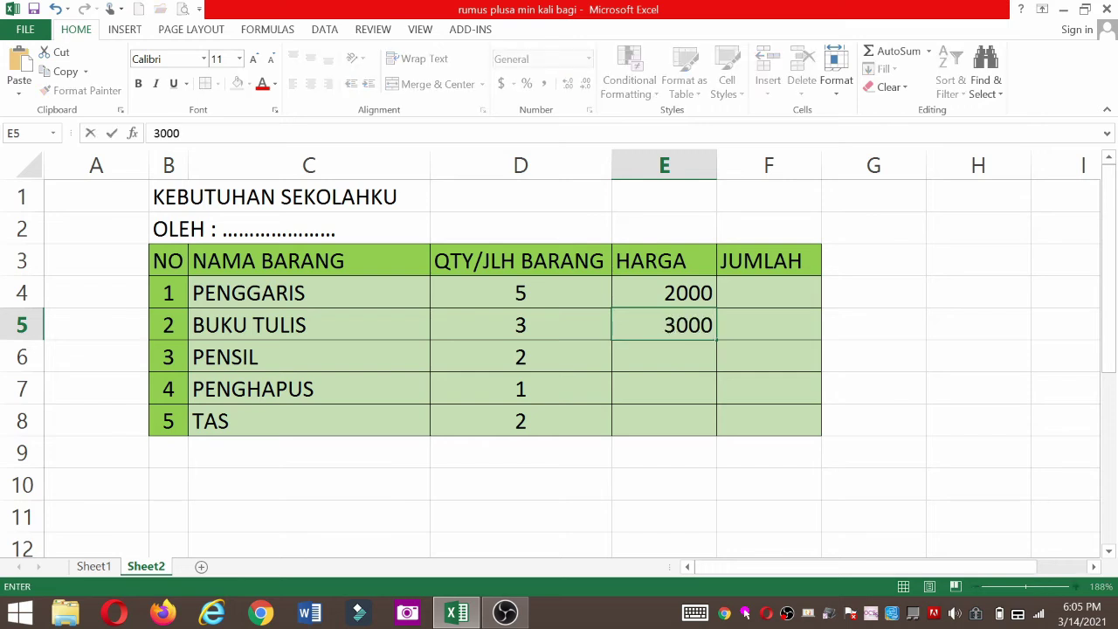
pyautogui.press('Return')
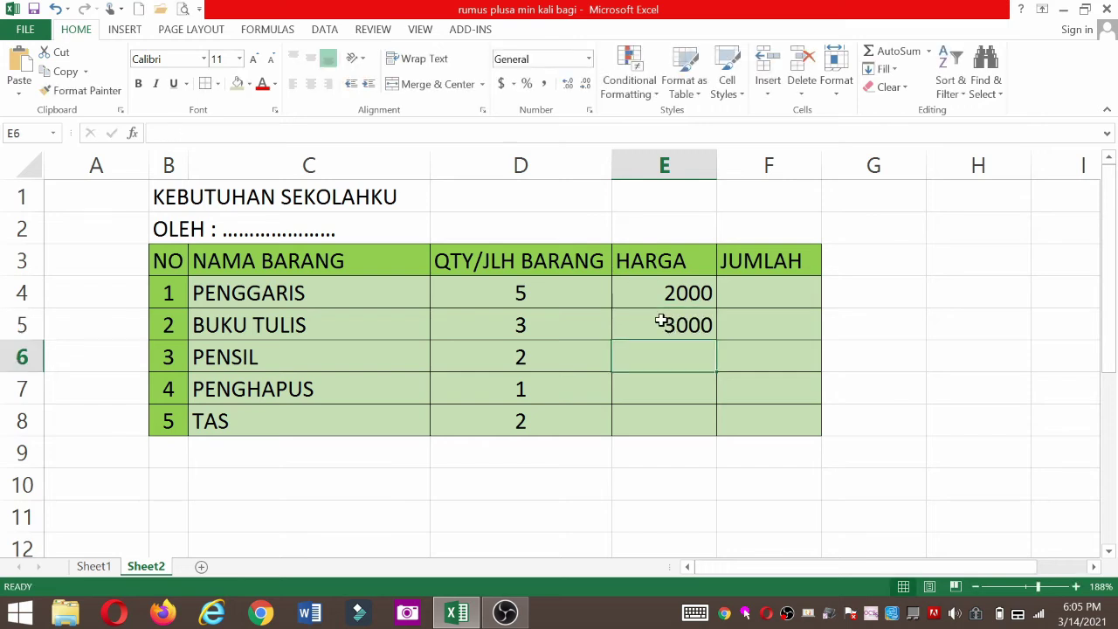
# Enter the remaining prices in the HARGA column: 9000 in E6, 1000 in E7 and 104000 in E8
pyautogui.write('9000')
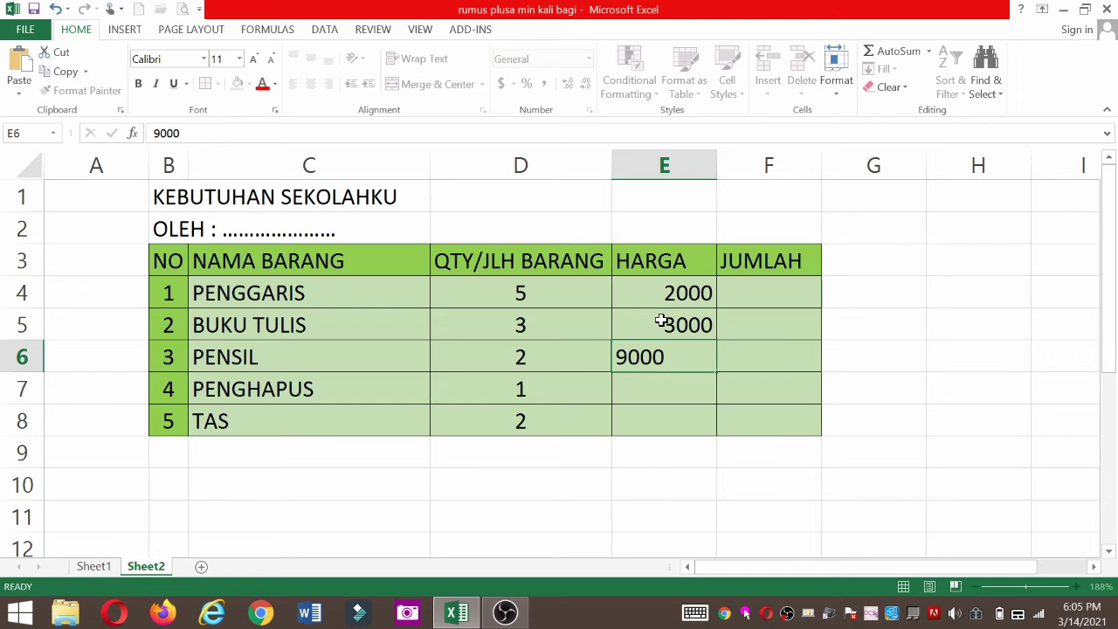
pyautogui.press('Return')
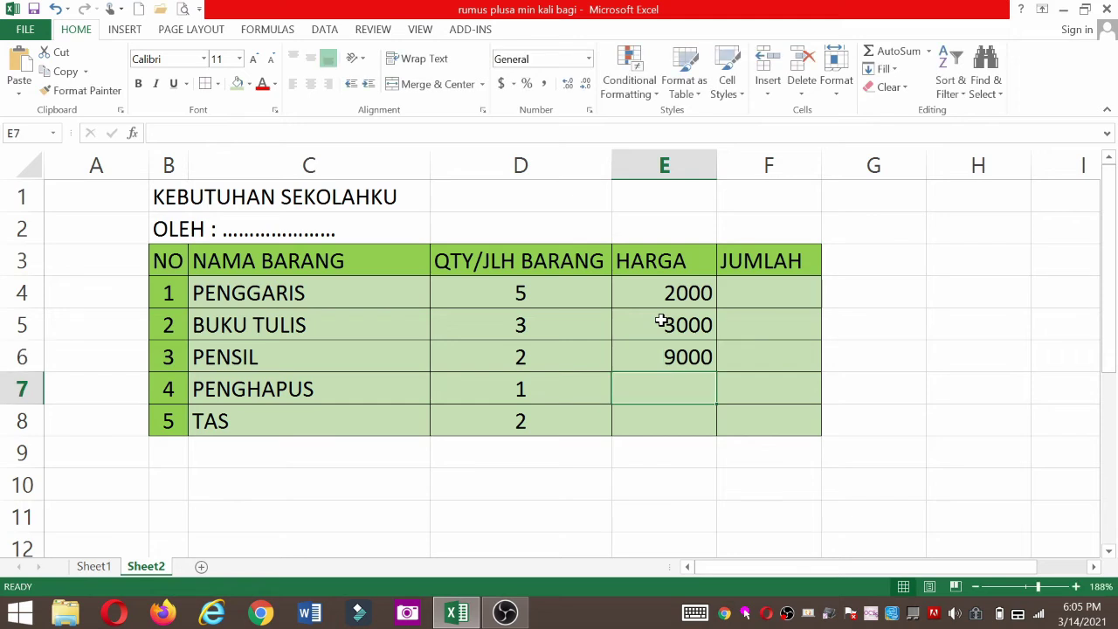
pyautogui.write('100')
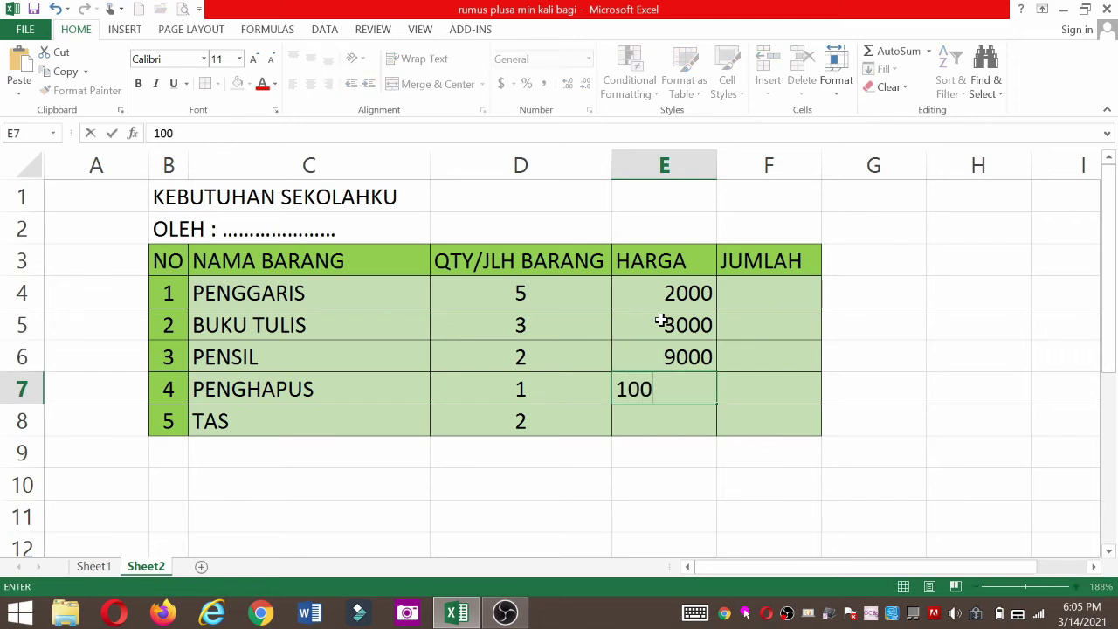
pyautogui.write('0')
pyautogui.press('Return')
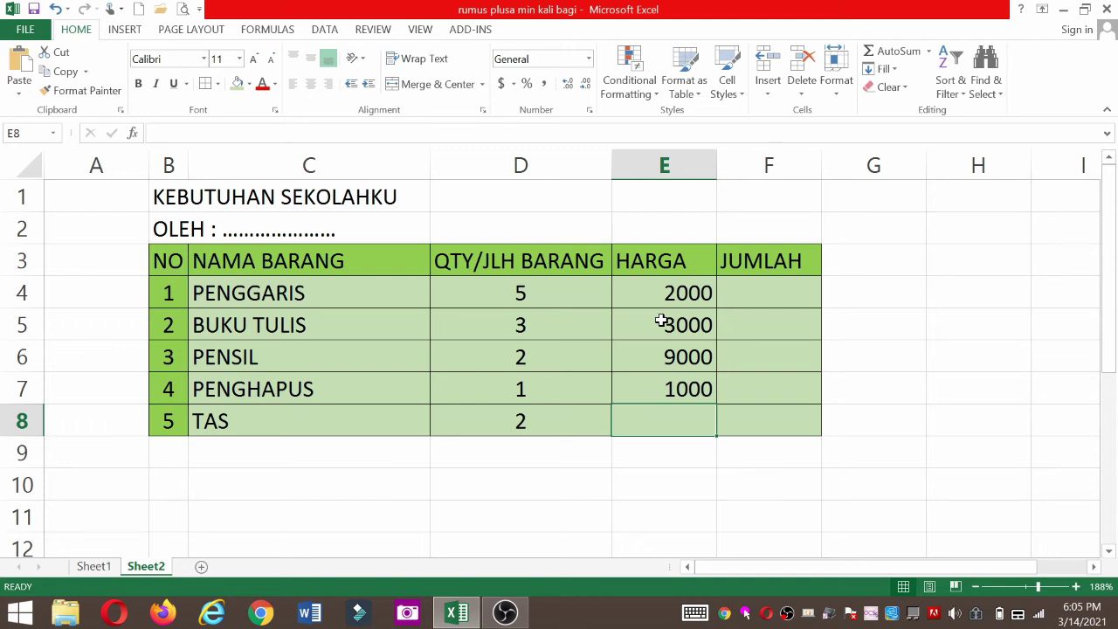
pyautogui.write('104')
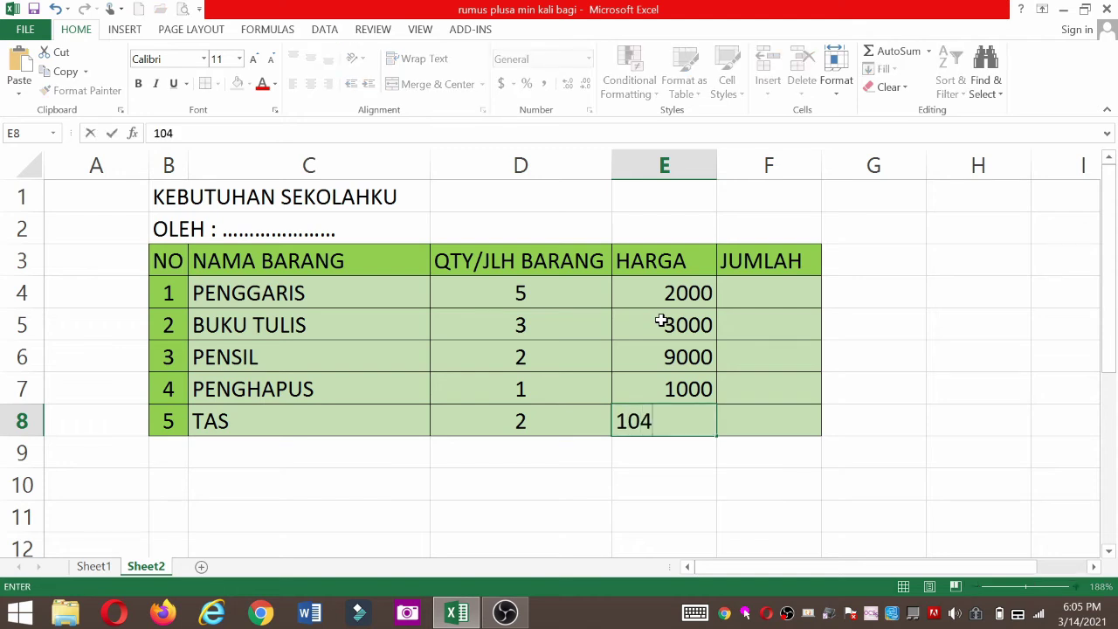
pyautogui.write('000')
pyautogui.press('Return')
# Calculate the PENGGARIS total in F4 by multiplying price by quantity with =E4*D4
pyautogui.click(764, 297)
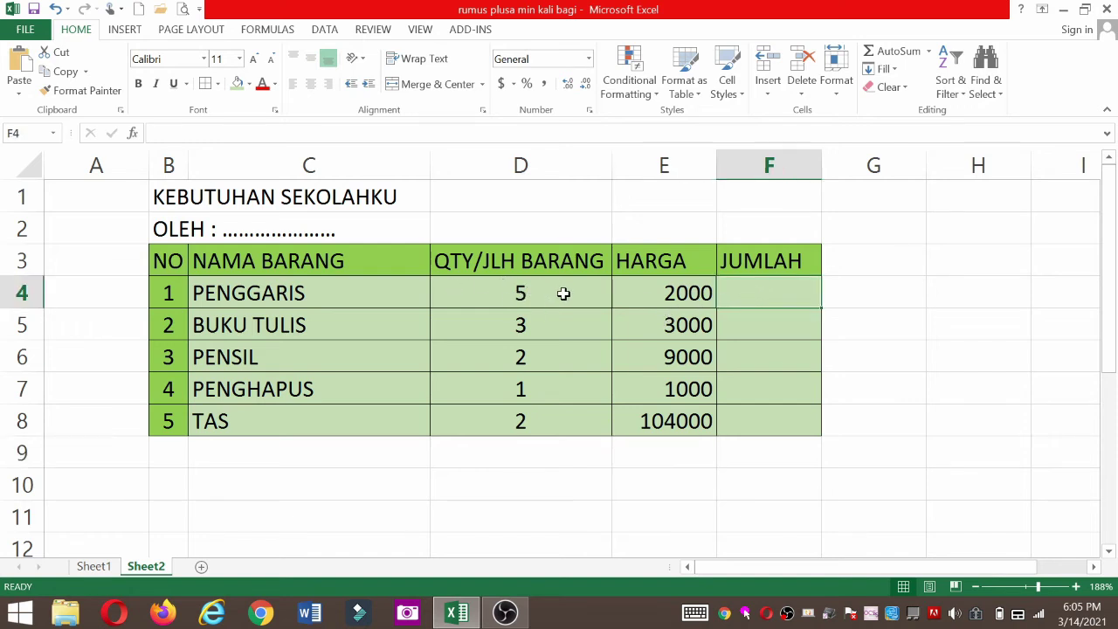
pyautogui.write('=')
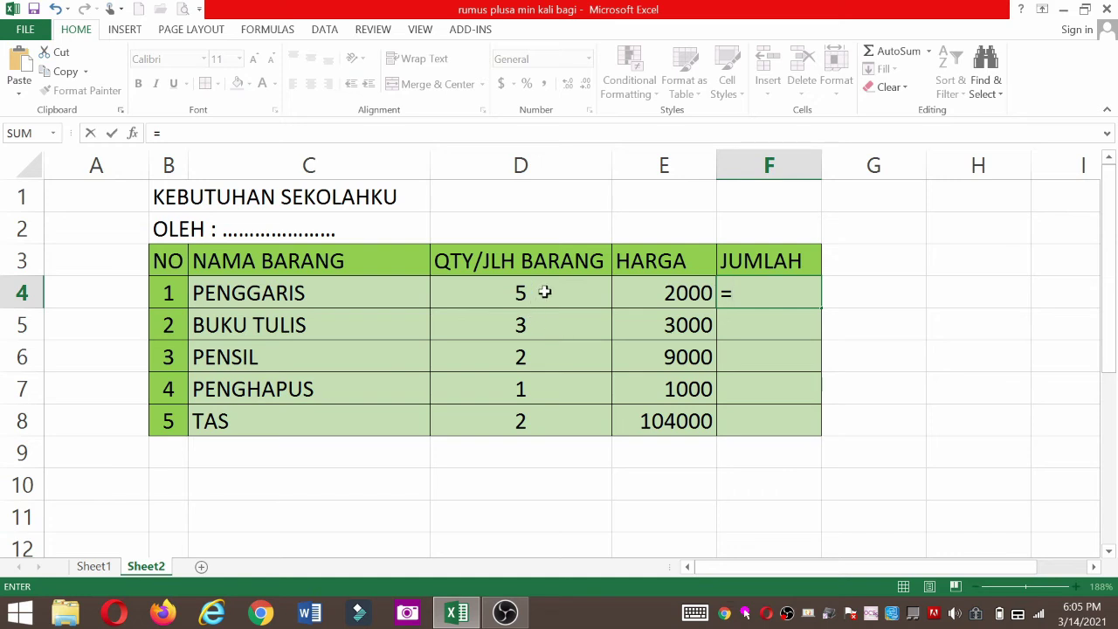
pyautogui.click(671, 297)
pyautogui.write('*')
pyautogui.click(559, 293)
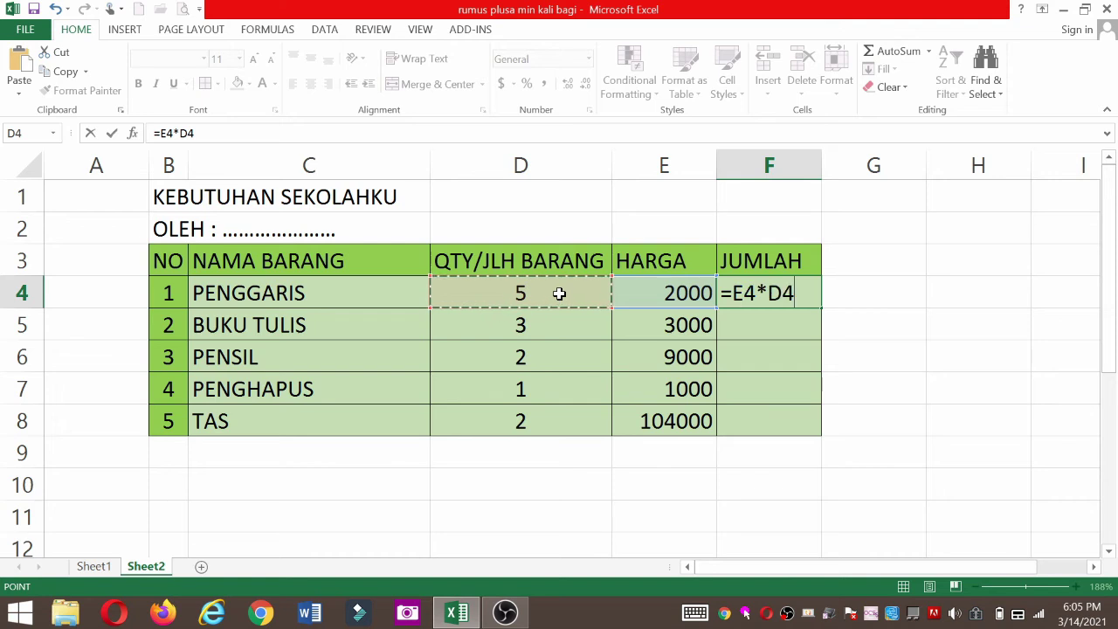
pyautogui.press('Return')
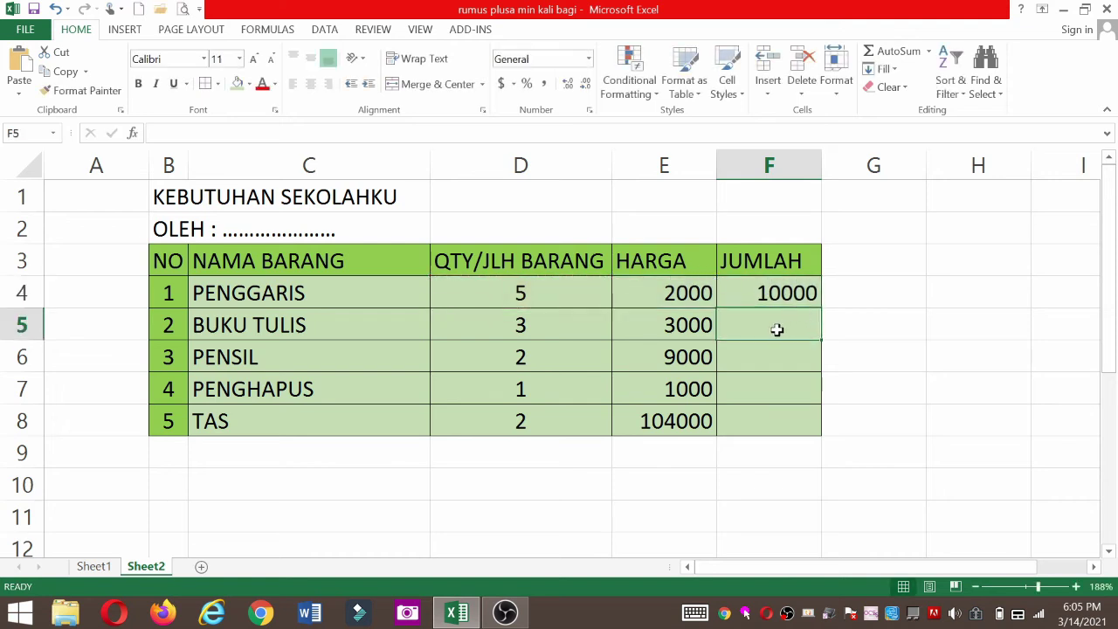
# Calculate the BUKU TULIS total in F5 with the formula =E5*D5
pyautogui.write('=')
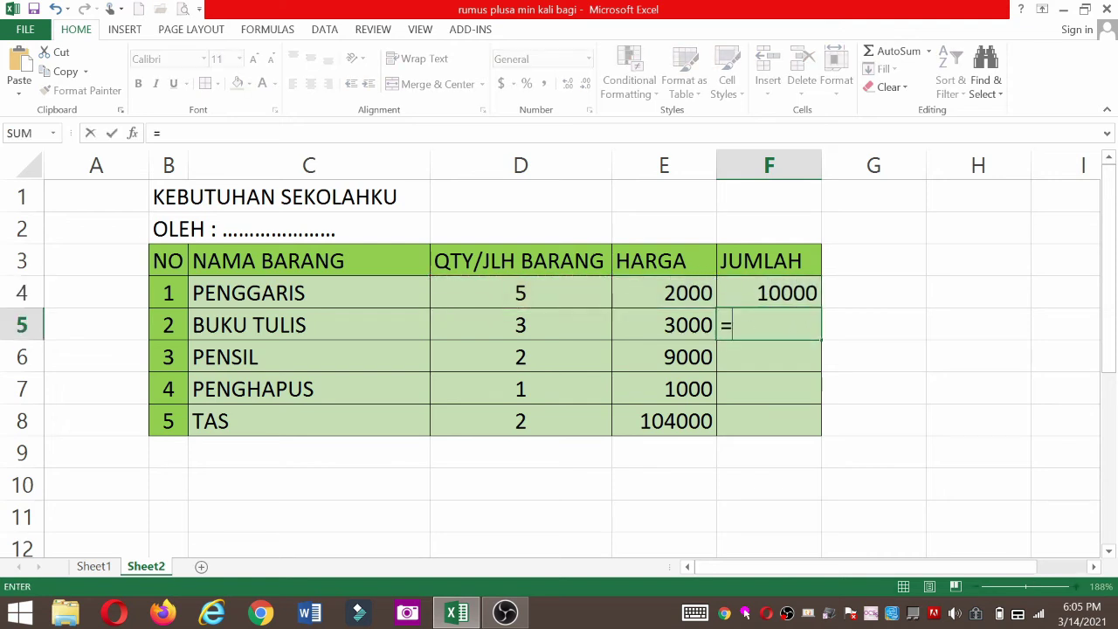
pyautogui.click(662, 325)
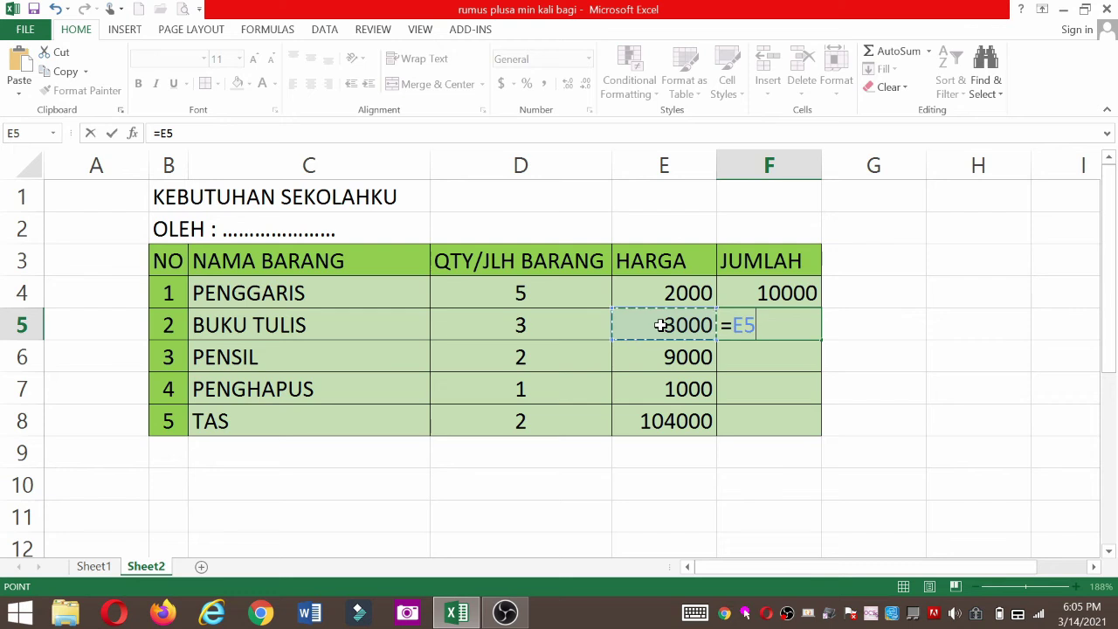
pyautogui.write('*')
pyautogui.click(522, 325)
pyautogui.press('Return')
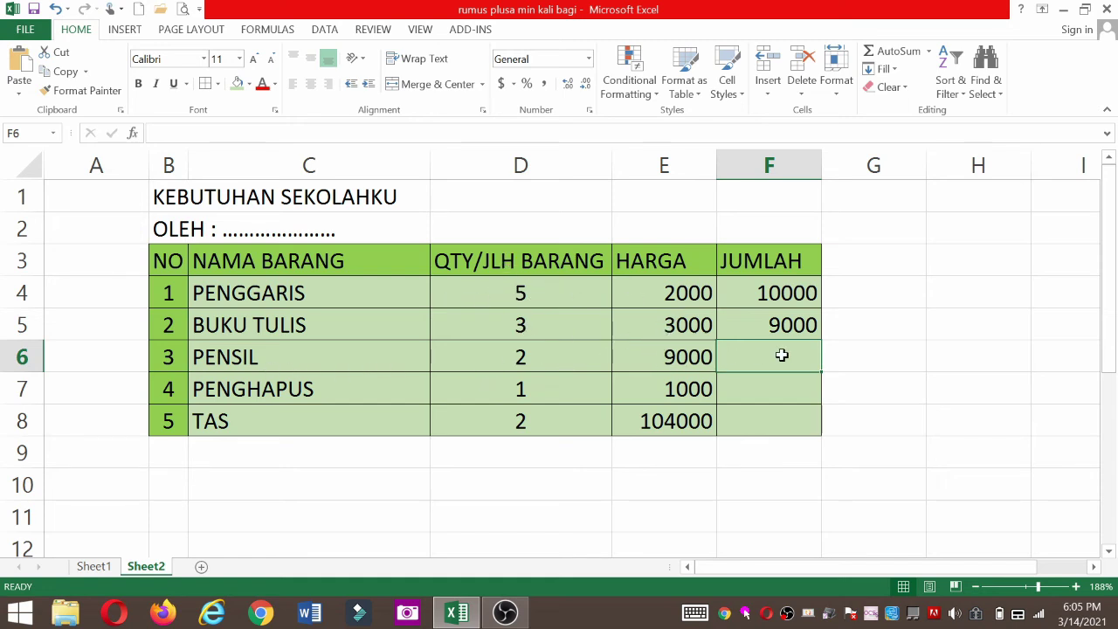
# Calculate the PENSIL total in F6 with the formula =E6*D6
pyautogui.write('=')
pyautogui.click(673, 358)
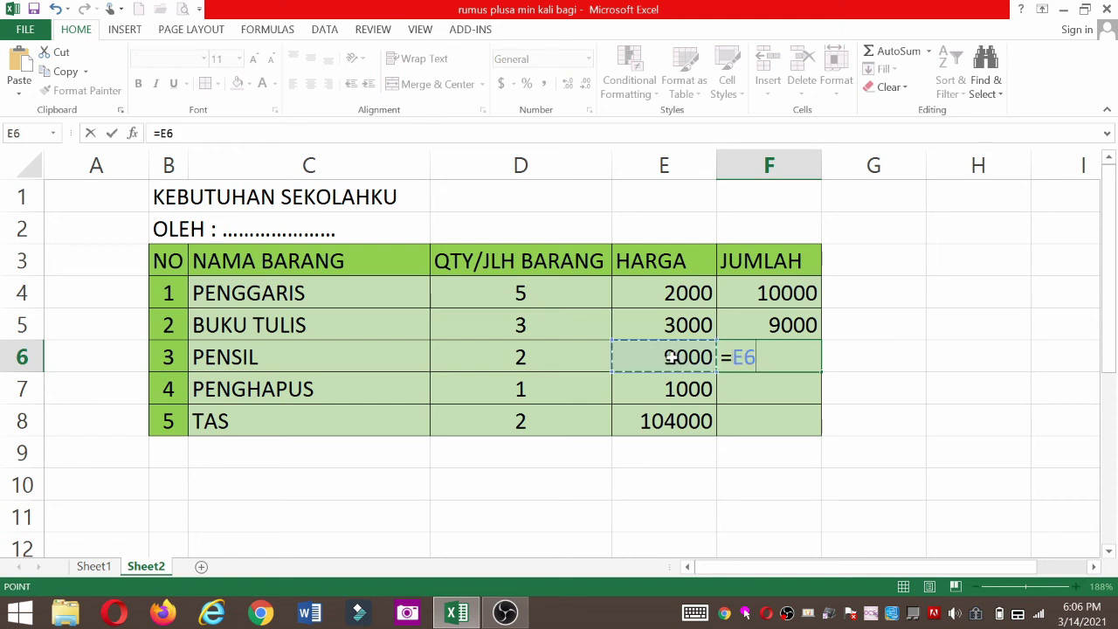
pyautogui.write('*')
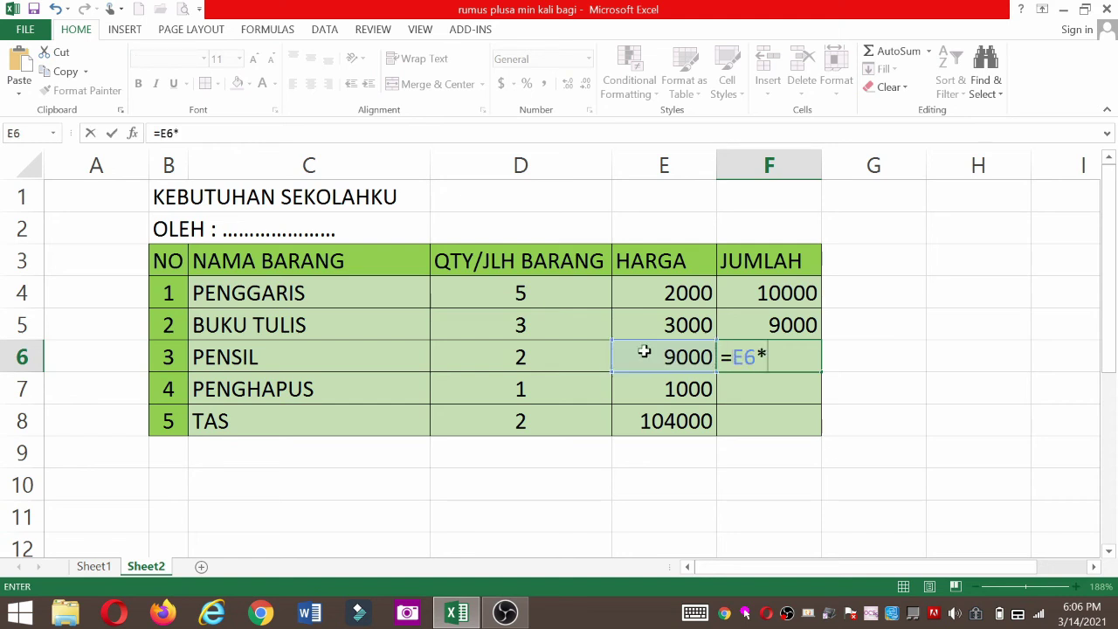
pyautogui.click(537, 357)
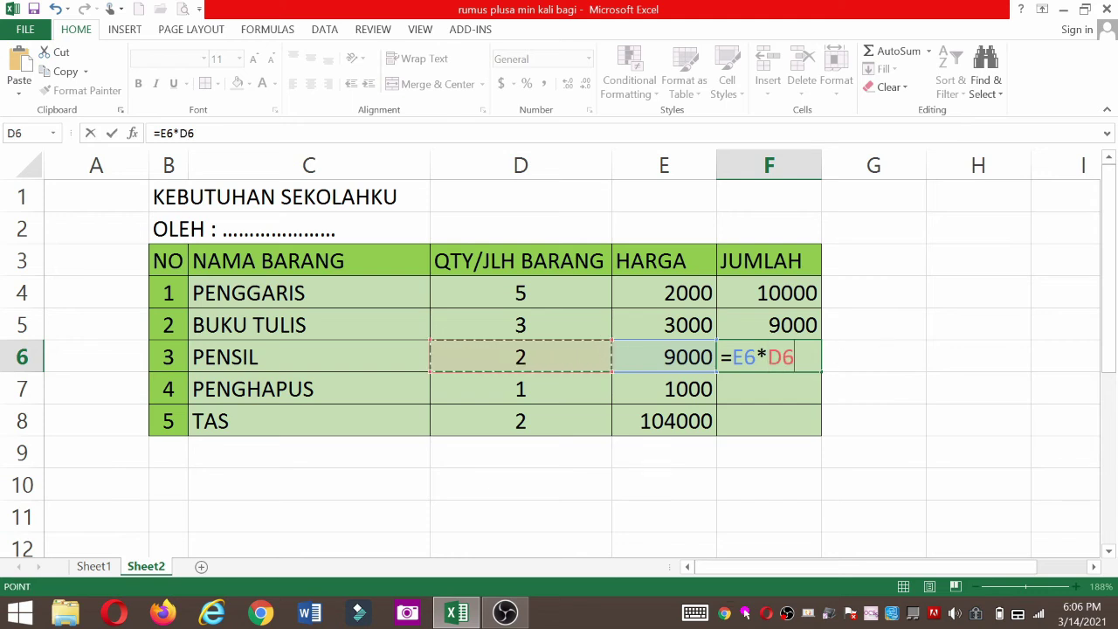
pyautogui.press('Return')
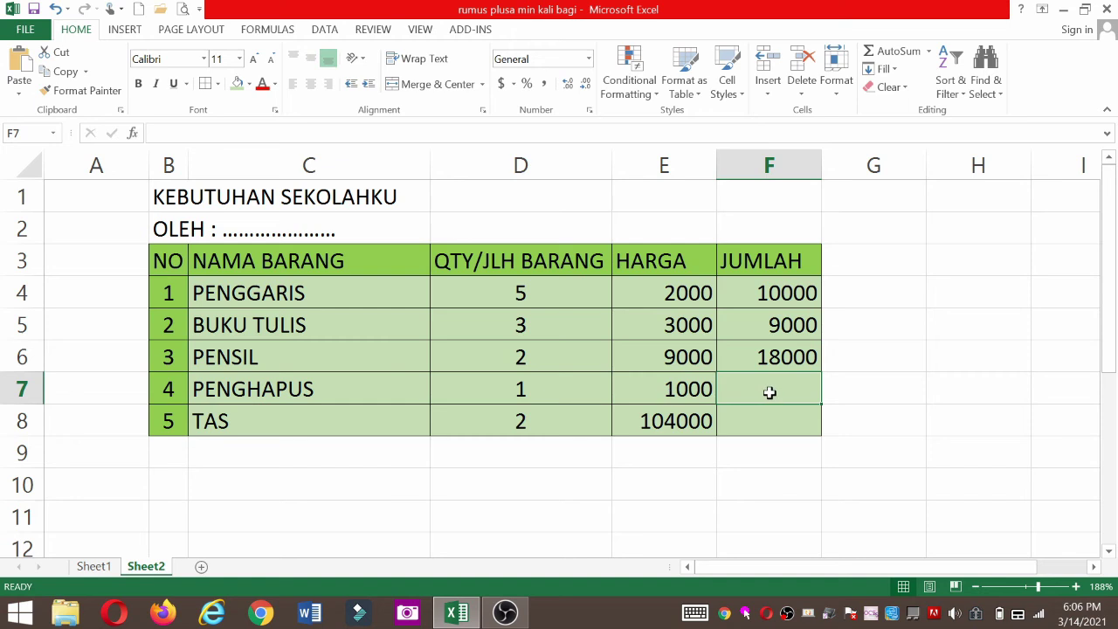
# Calculate the PENGHAPUS total in F7 by multiplying its price in E7 by its quantity in D7
pyautogui.write('=')
pyautogui.click(680, 389)
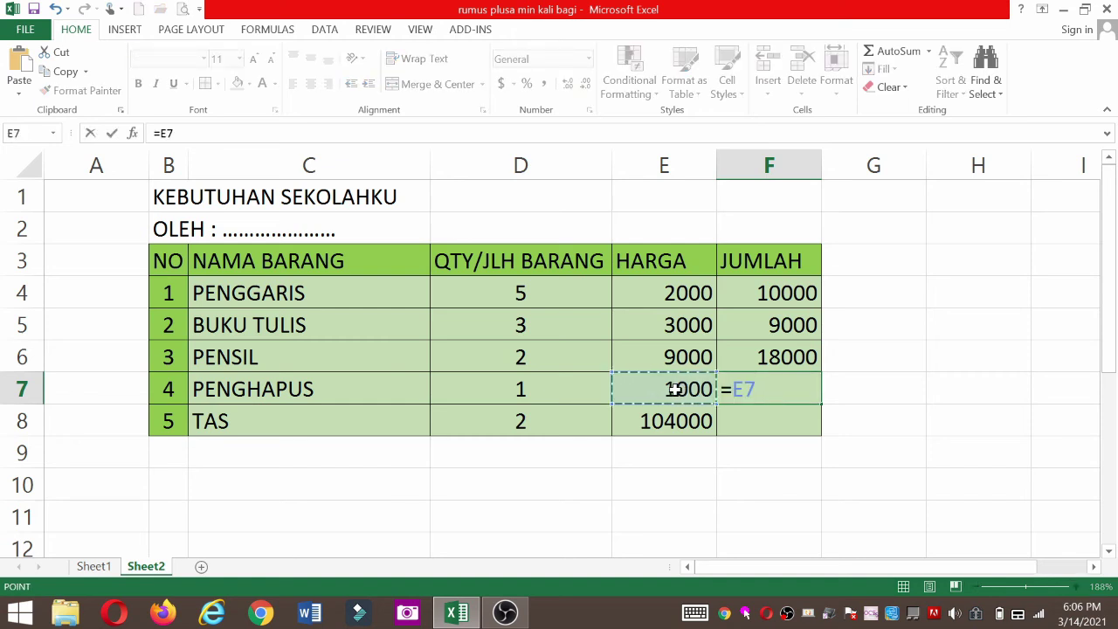
pyautogui.write('*')
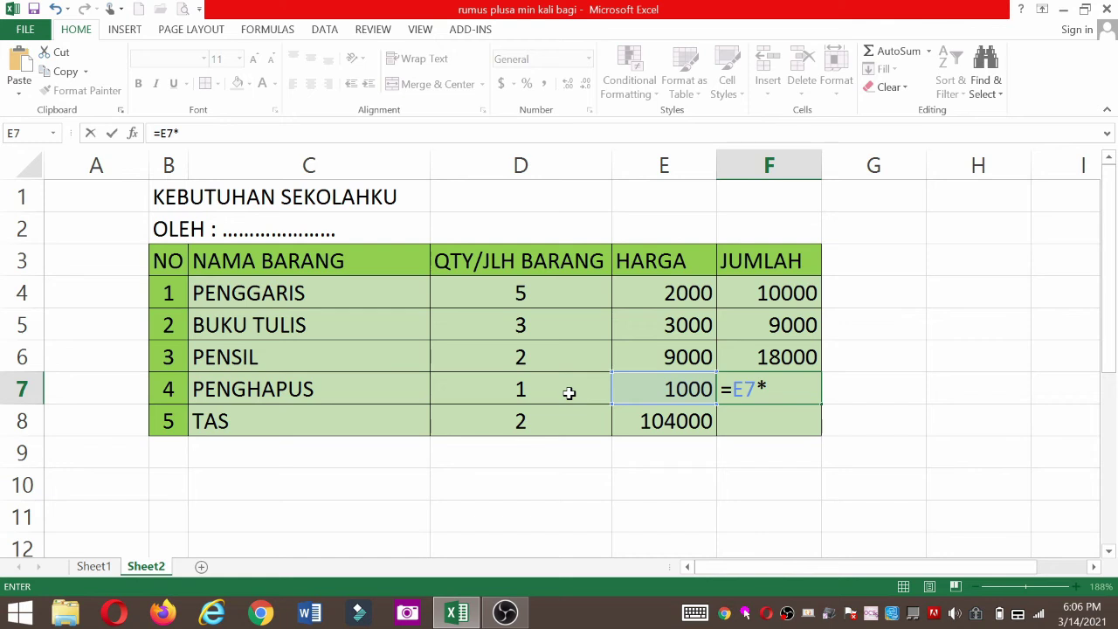
pyautogui.click(569, 392)
pyautogui.click(756, 389)
pyautogui.press('Return')
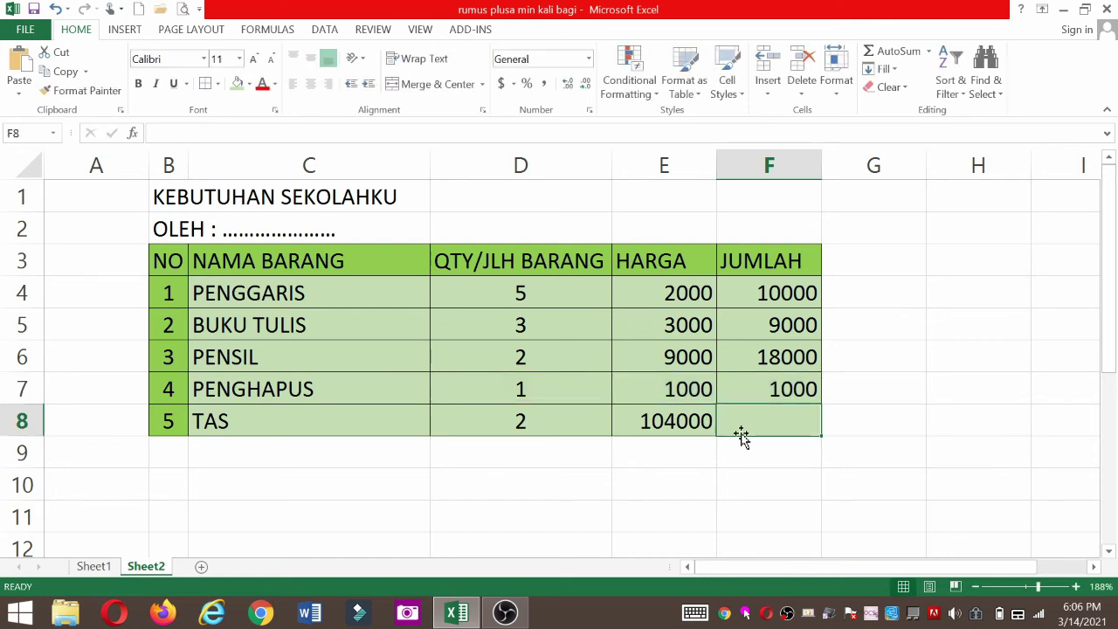
# Calculate the TAS total in F8 by multiplying its price in E8 by its quantity in D8
pyautogui.write('=')
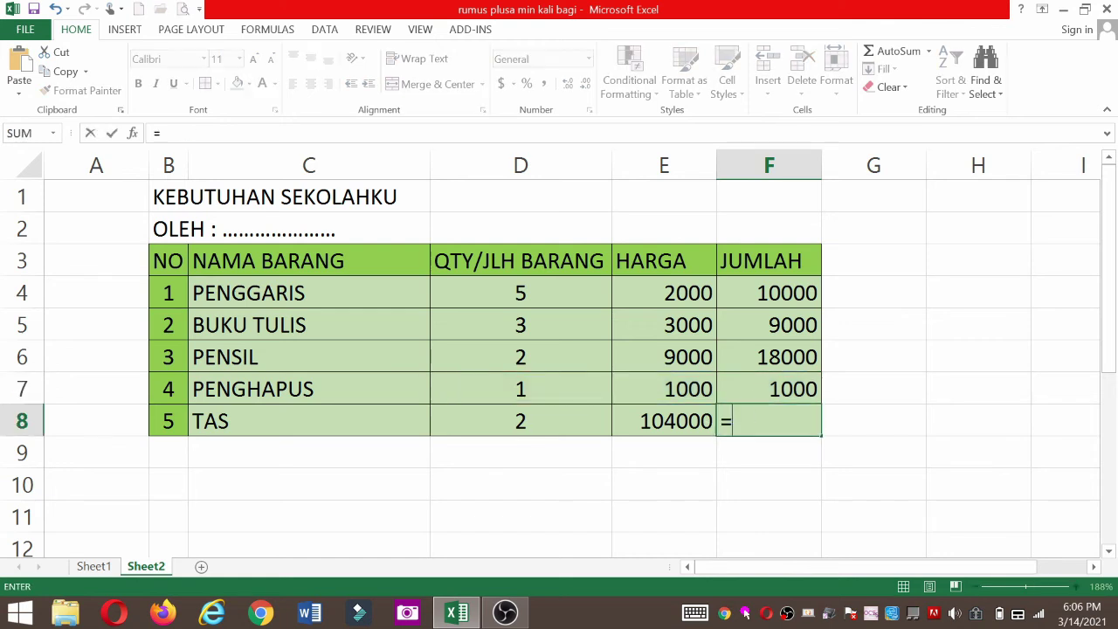
pyautogui.click(670, 421)
pyautogui.write('*')
pyautogui.click(554, 421)
pyautogui.press('Return')
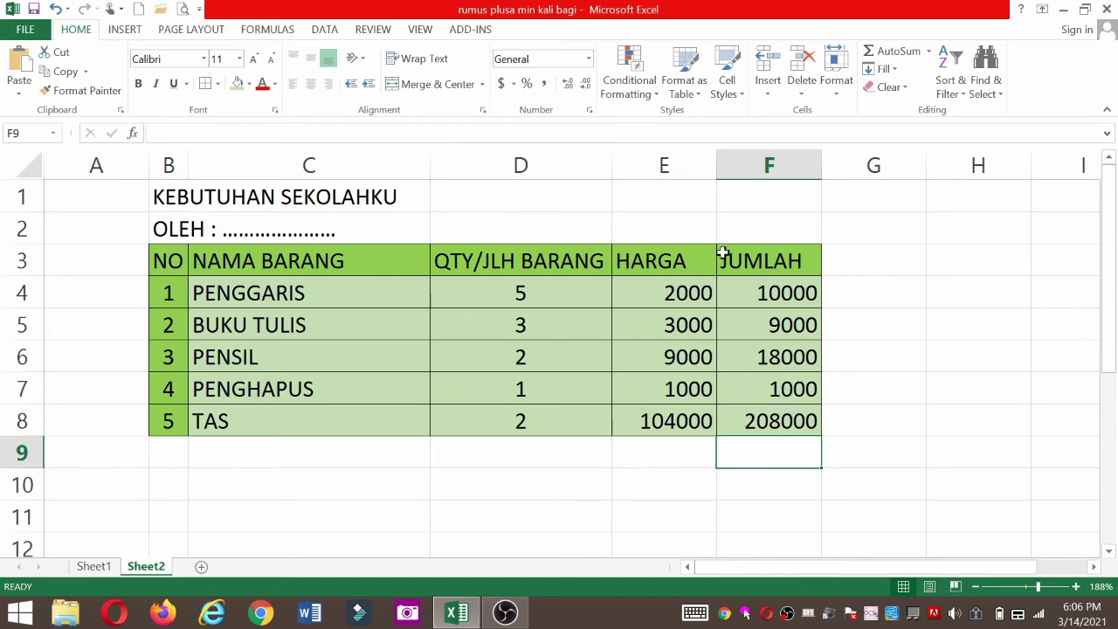
# Begin a formula in F9, directly below the JUMLAH values in F4:F8
pyautogui.moveTo(777, 289); pyautogui.dragTo(783, 421)
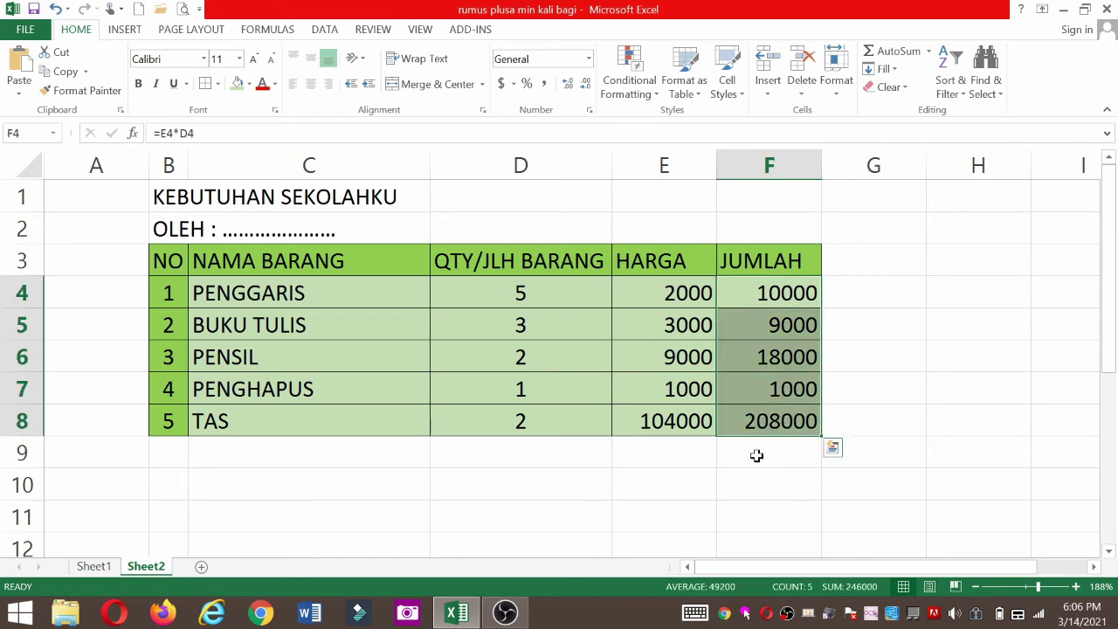
pyautogui.click(724, 457)
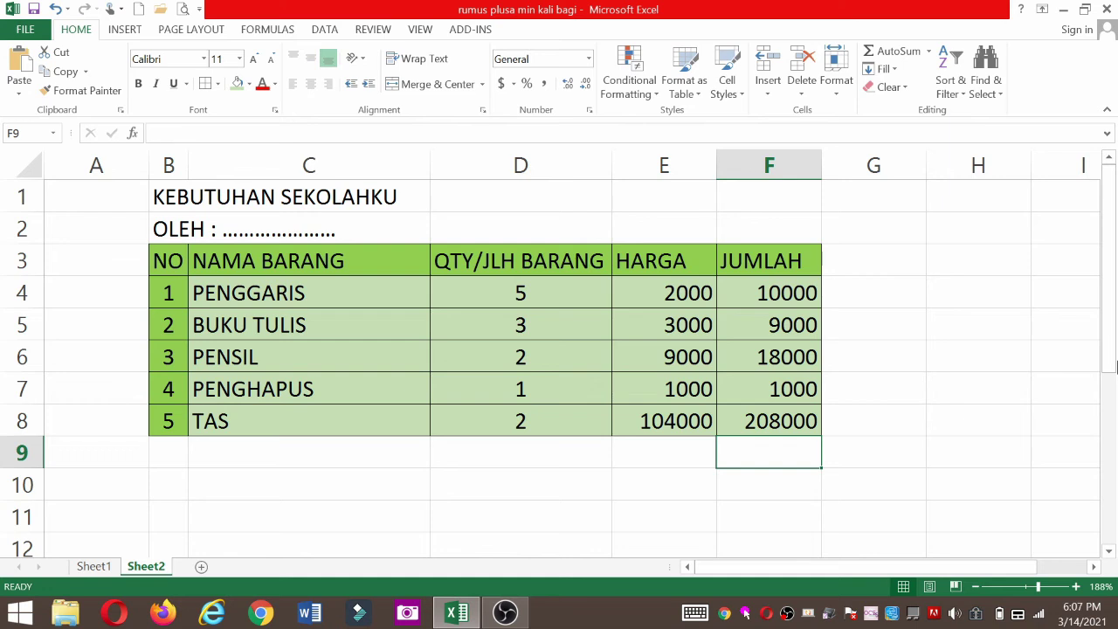
pyautogui.write('=')
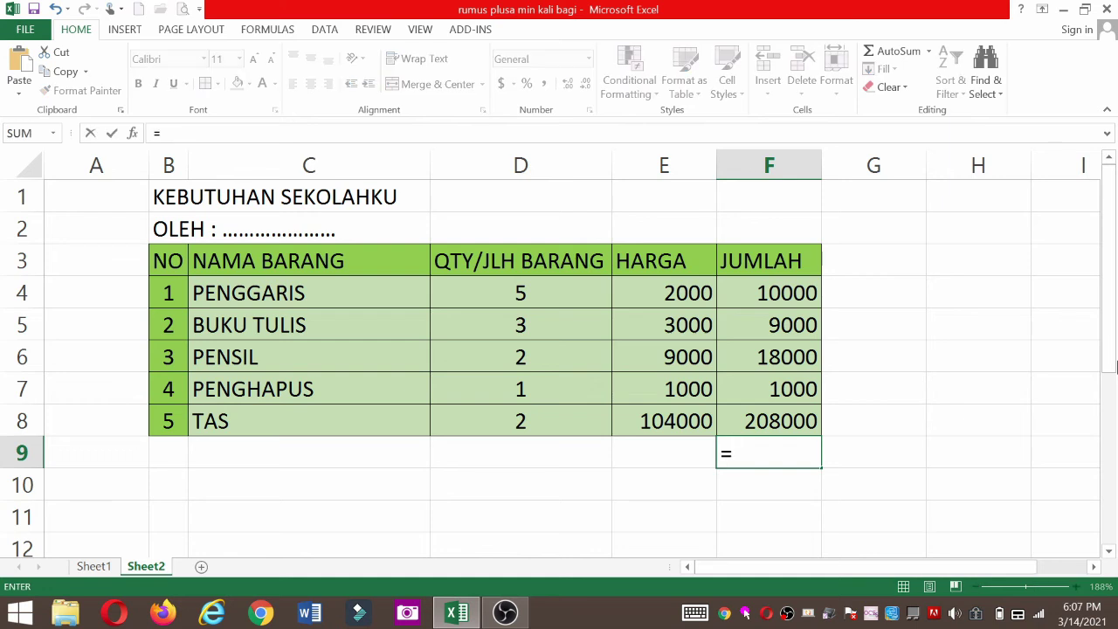
pyautogui.write('F3+')
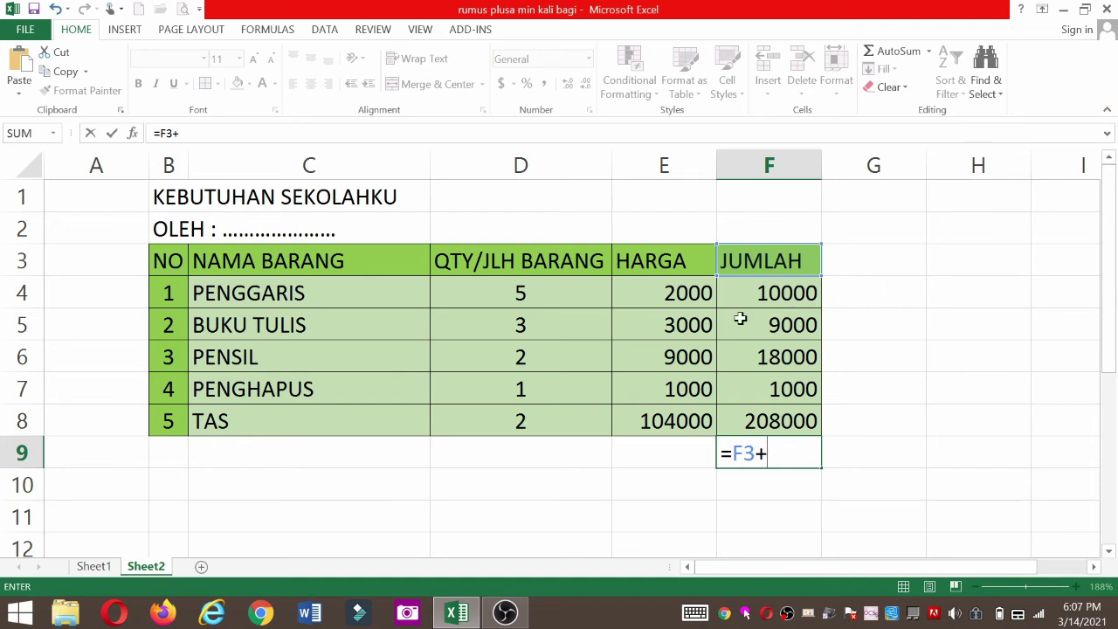
pyautogui.press('BackSpace')
pyautogui.press('BackSpace')
pyautogui.press('BackSpace')
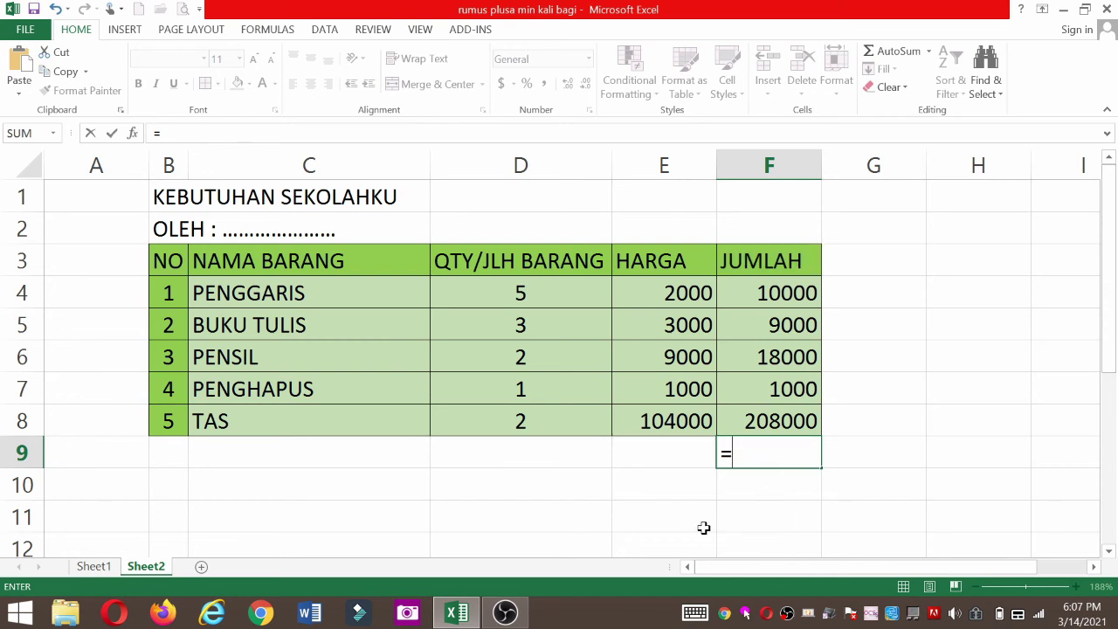
# Complete the grand total formula in F9 as =F4+F5+F6+F7+F8
pyautogui.click(771, 293)
pyautogui.write('+')
pyautogui.click(792, 325)
pyautogui.write('+')
pyautogui.click(789, 360)
pyautogui.write('+')
pyautogui.click(804, 392)
pyautogui.write('+')
pyautogui.click(797, 421)
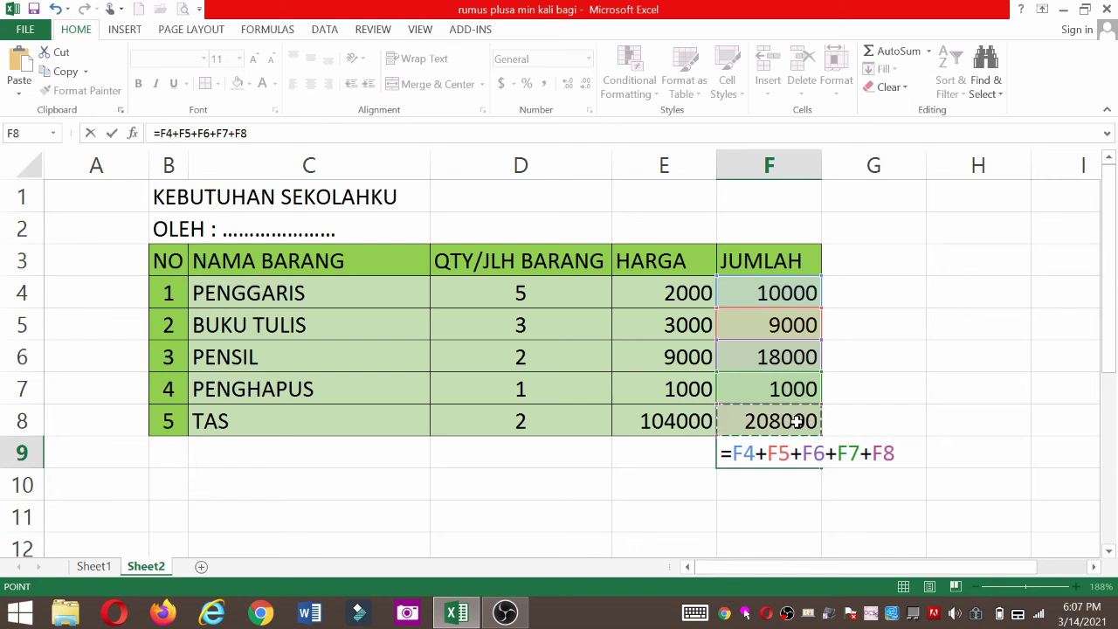
pyautogui.press('Return')
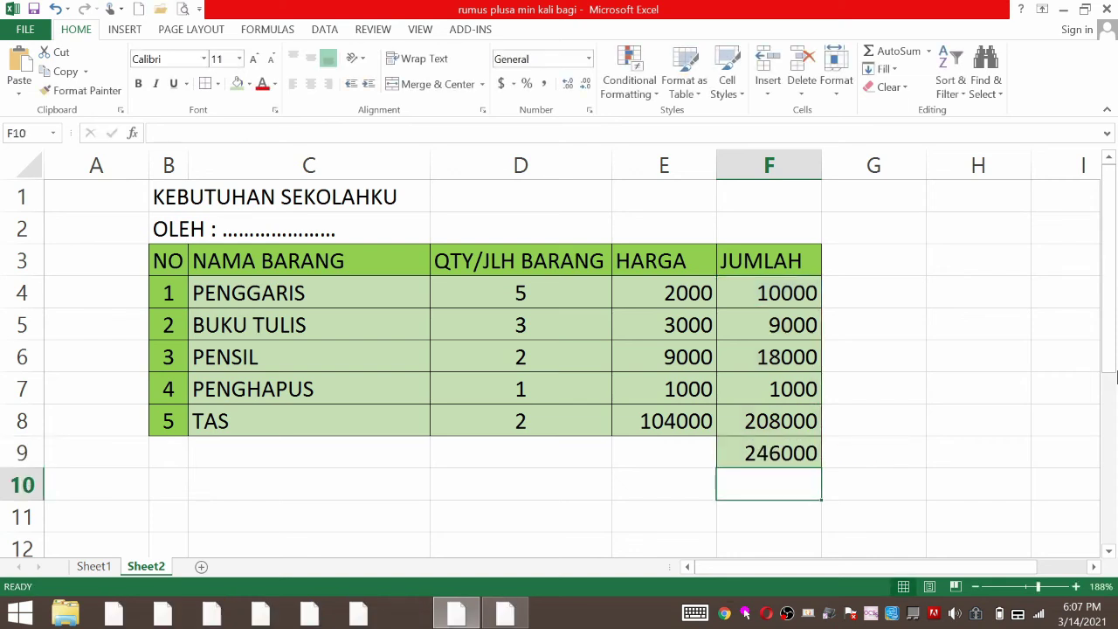
pyautogui.click(886, 474)
pyautogui.click(736, 448)
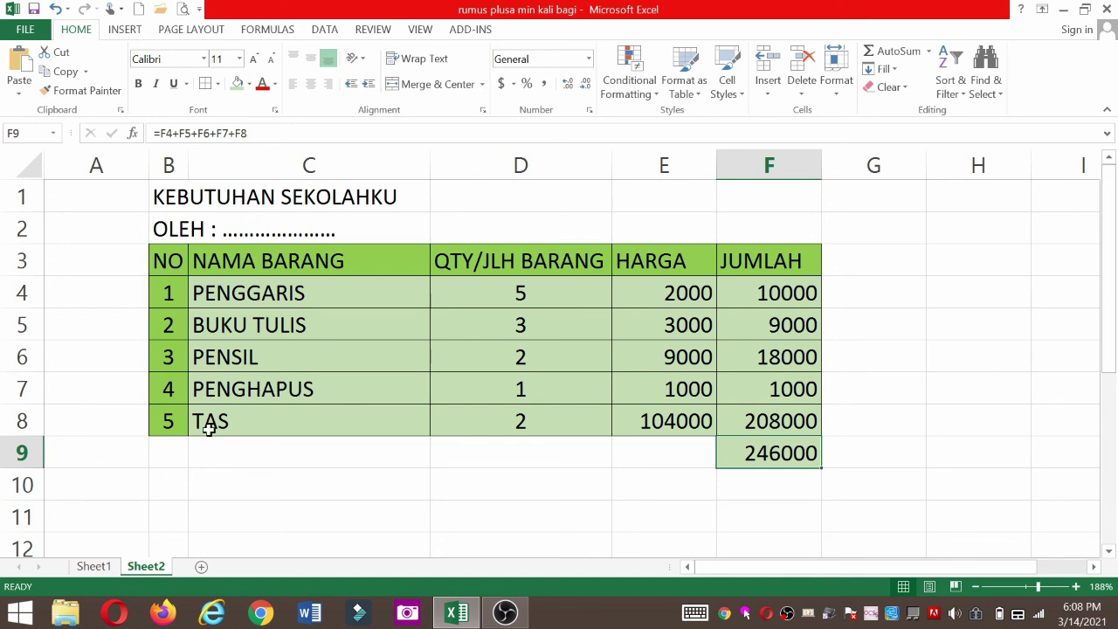
# Make the header row B3:F3 and the item numbers in B4:B8 bold
pyautogui.moveTo(183, 264); pyautogui.dragTo(767, 266)
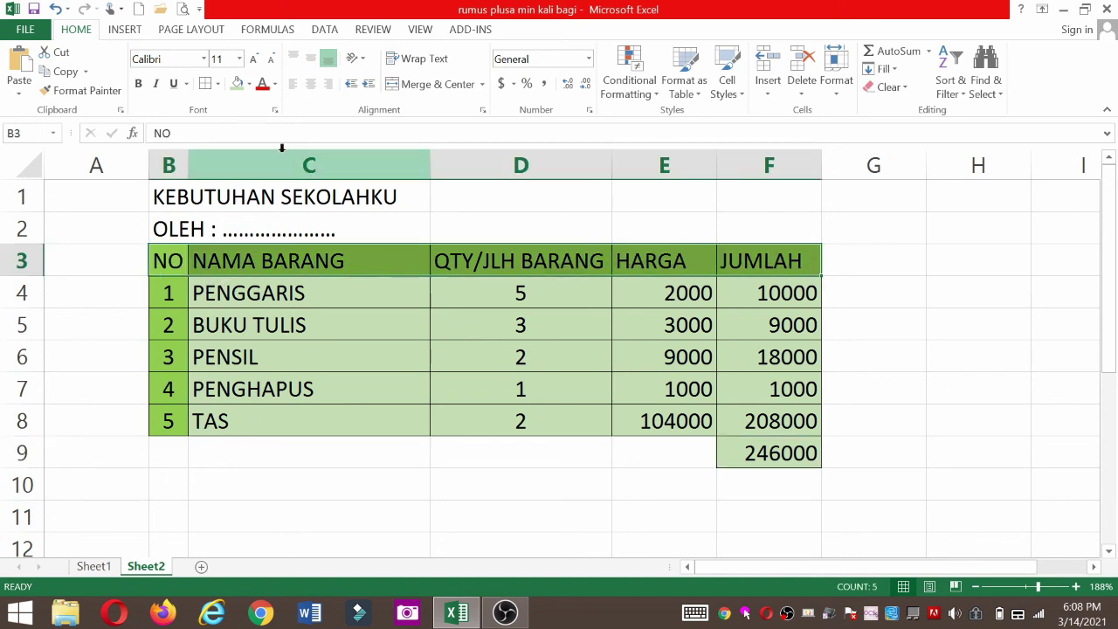
pyautogui.click(138, 83)
pyautogui.moveTo(165, 285); pyautogui.dragTo(165, 422)
pyautogui.click(140, 85)
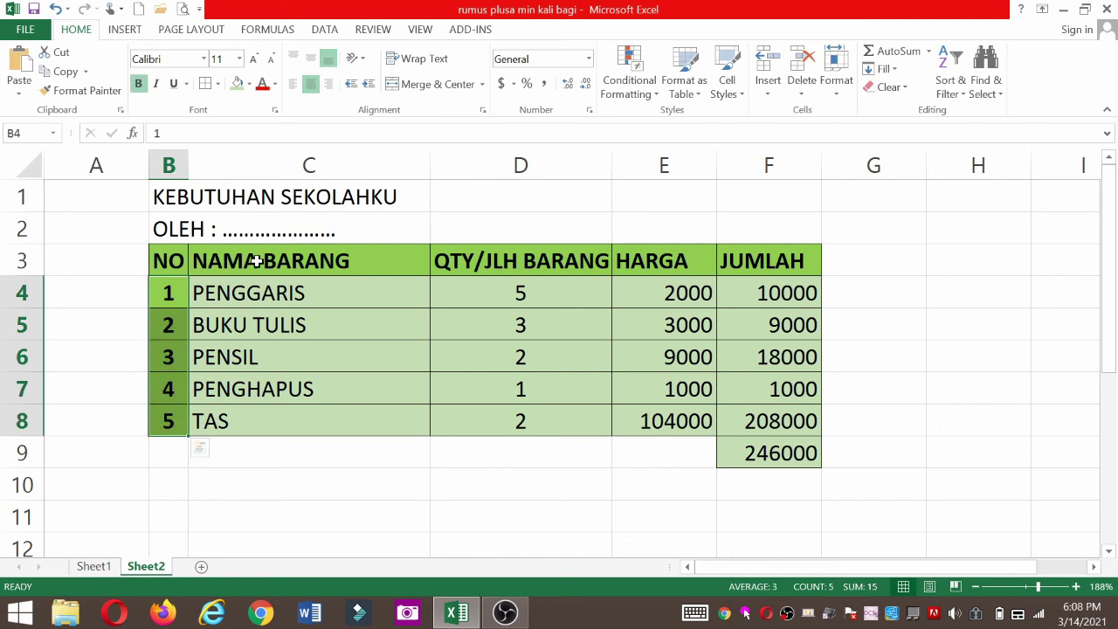
pyautogui.click(260, 262)
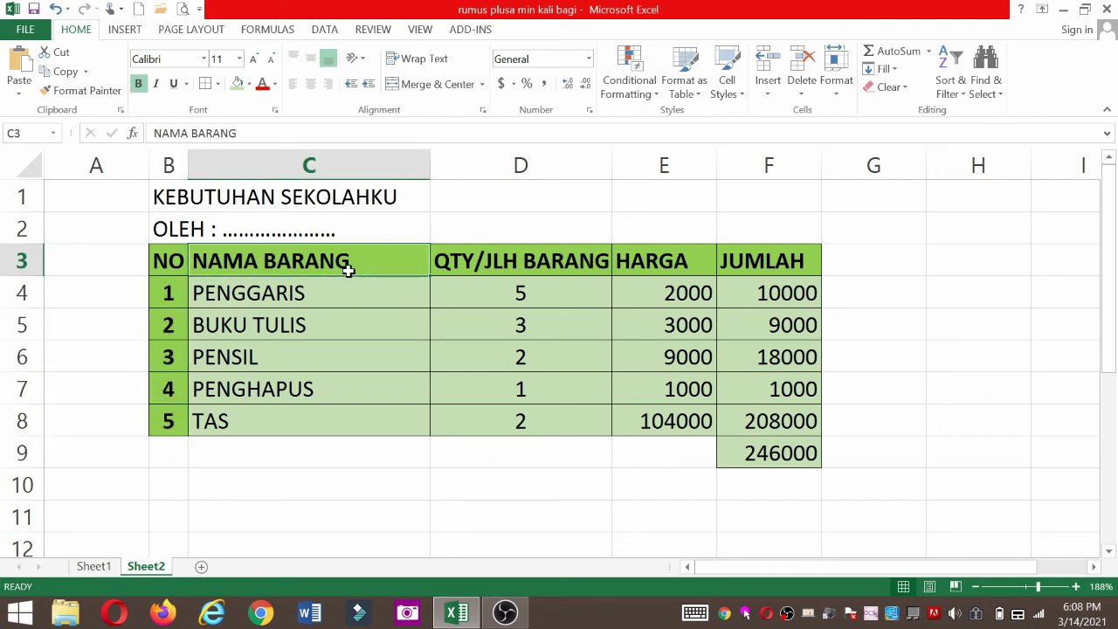
pyautogui.click(567, 255)
pyautogui.click(673, 258)
pyautogui.click(786, 259)
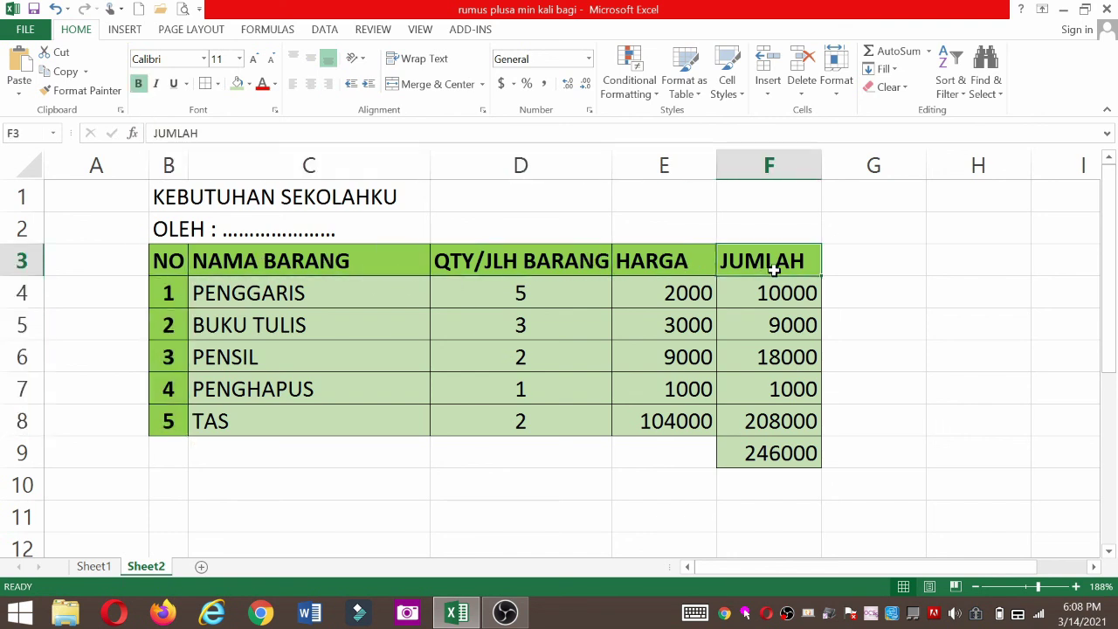
pyautogui.click(204, 267)
pyautogui.click(249, 295)
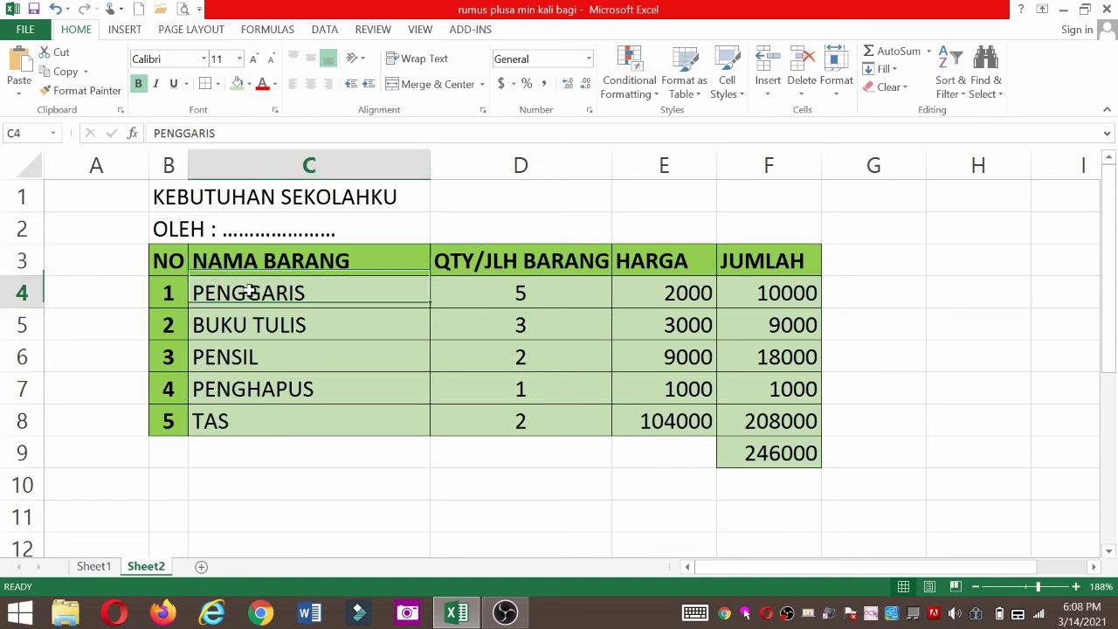
pyautogui.click(673, 355)
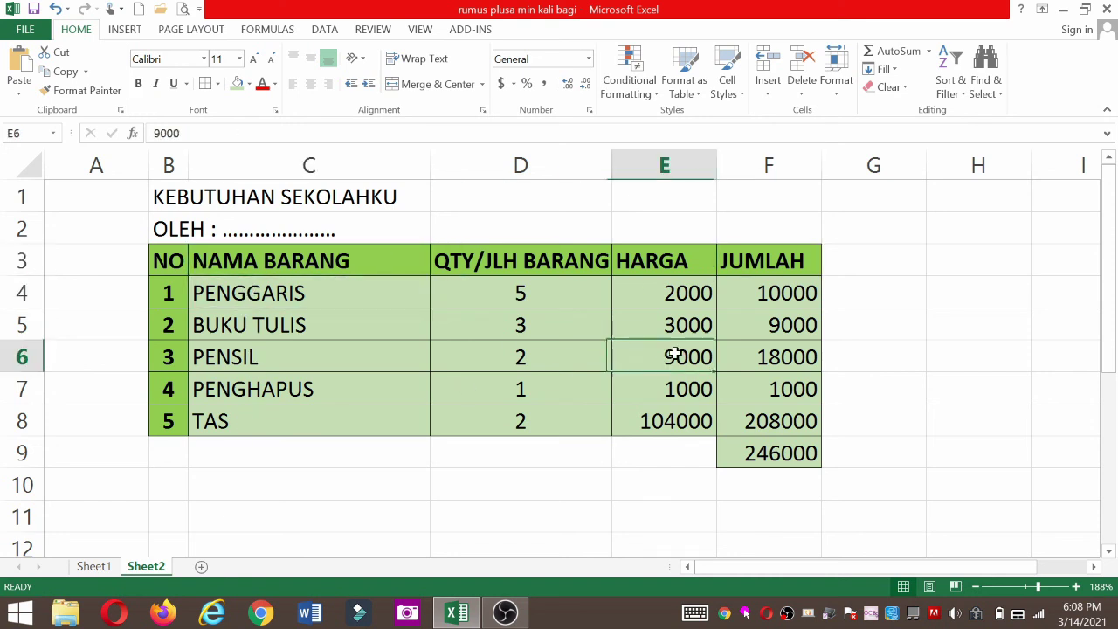